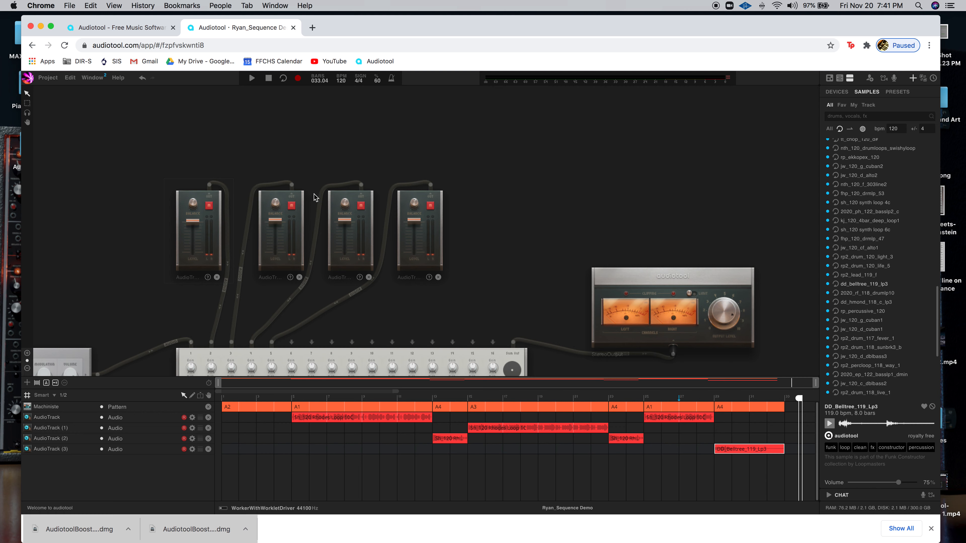
Recolour the first audio track's cable Deep Sky Blue and the second audio track's cable Turquoise.
right_click(229, 224)
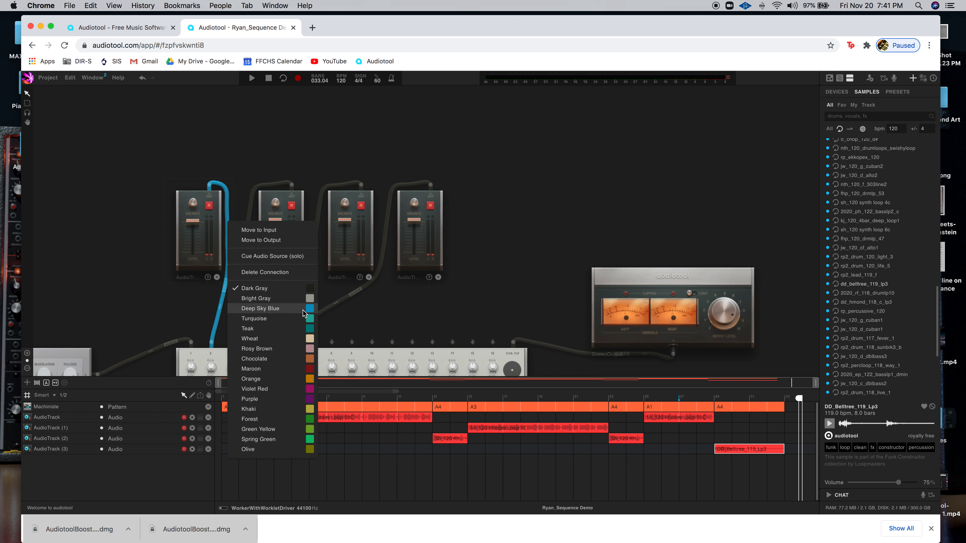
left_click(259, 310)
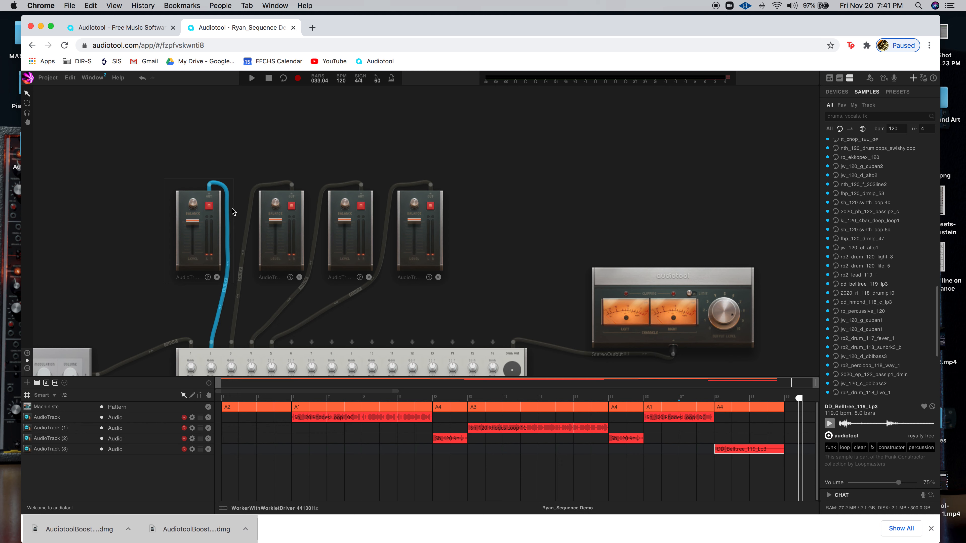
right_click(248, 225)
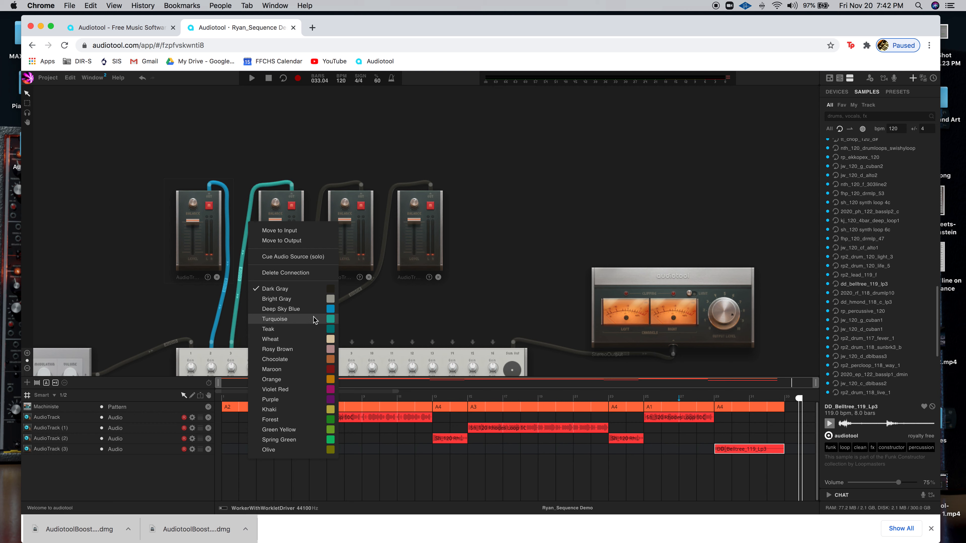
left_click(313, 328)
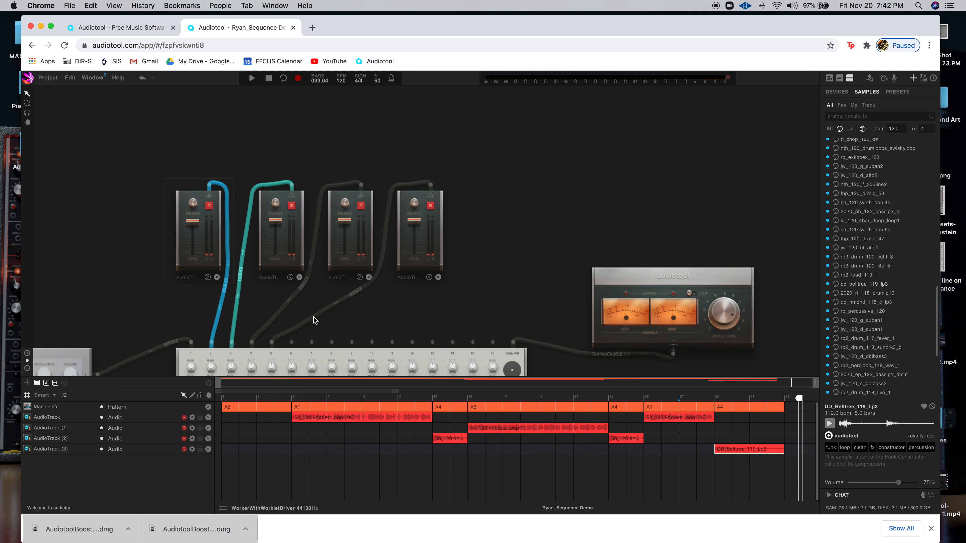
Recolour the third audio track's cable Wheat and the fourth audio track's cable Chocolate.
right_click(318, 233)
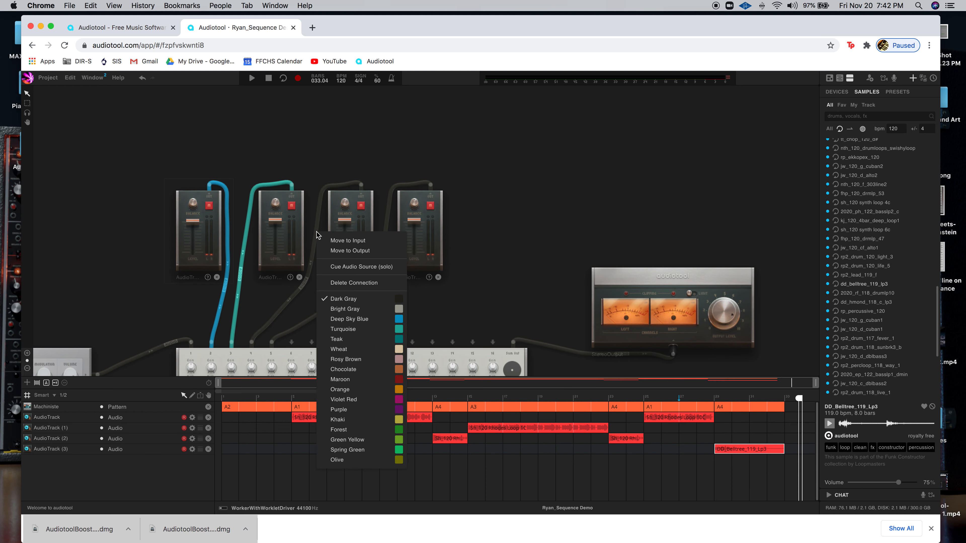
left_click(358, 341)
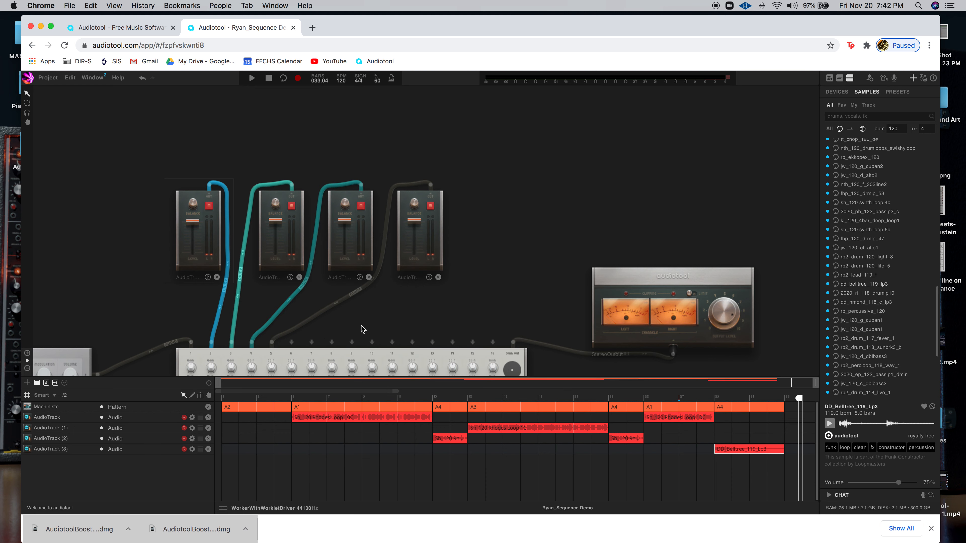
right_click(310, 276)
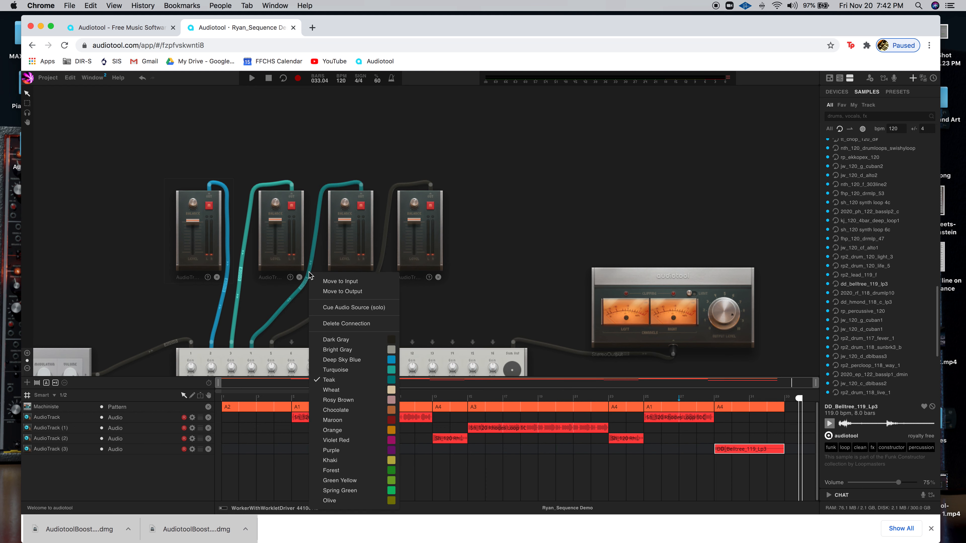
left_click(338, 391)
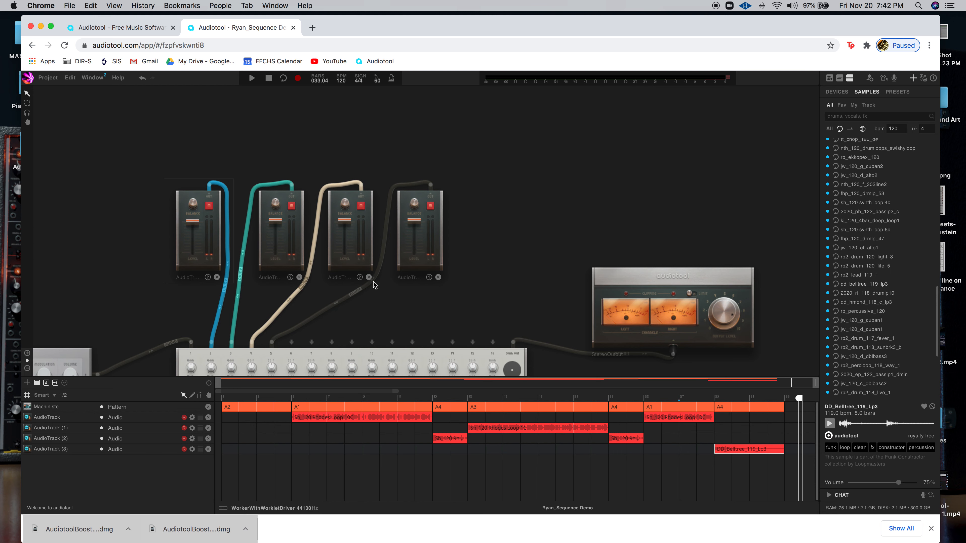
right_click(384, 248)
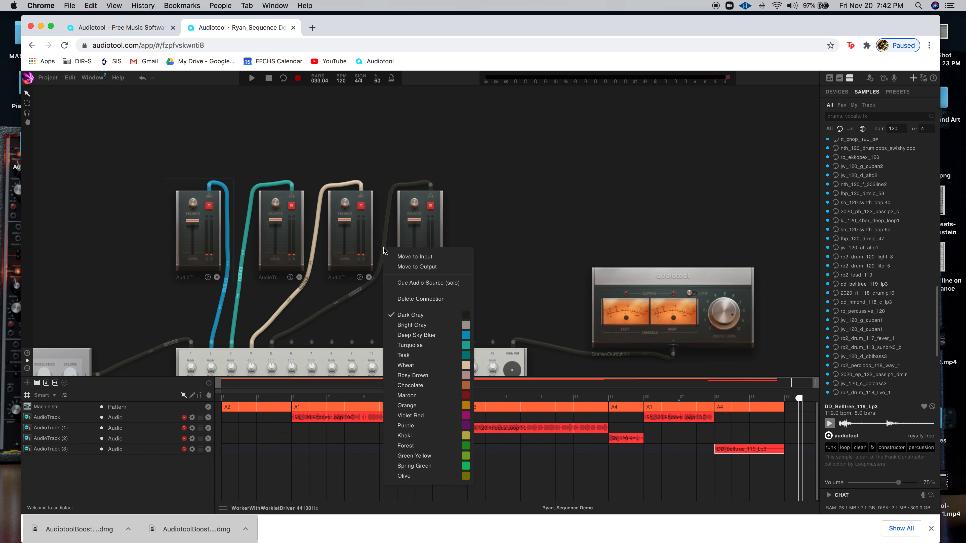
left_click(418, 384)
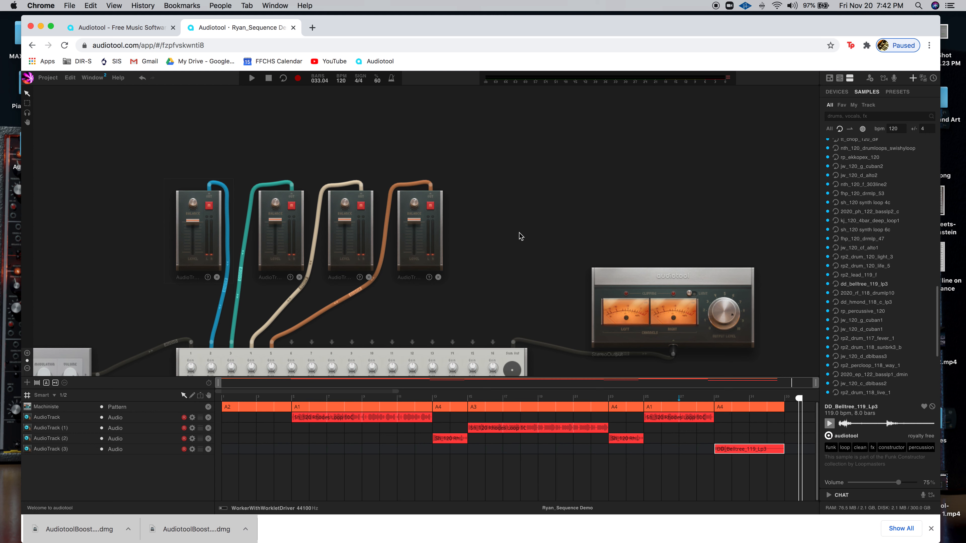
Move the four audio track devices higher above the mixer and space them apart in a row.
scroll(518, 236, "down", 5)
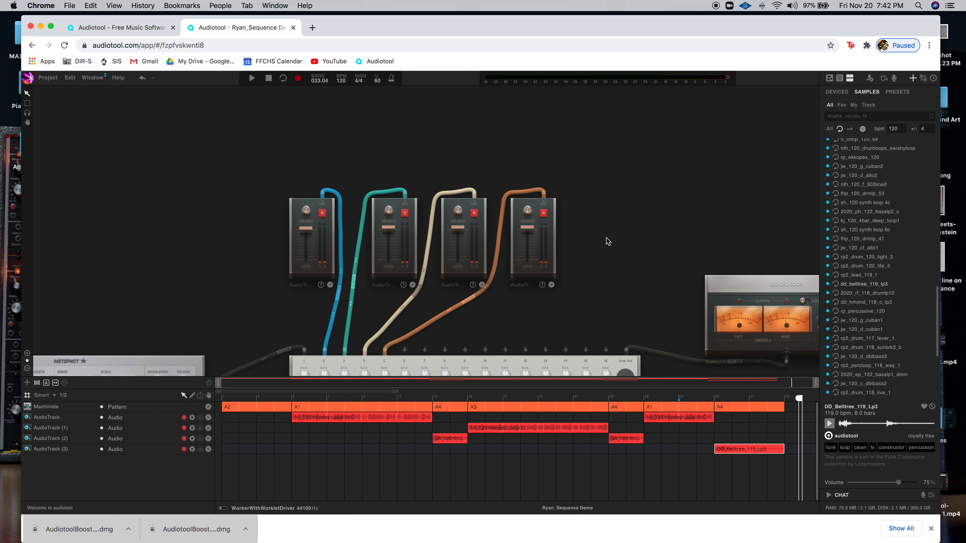
scroll(608, 241, "down", 3)
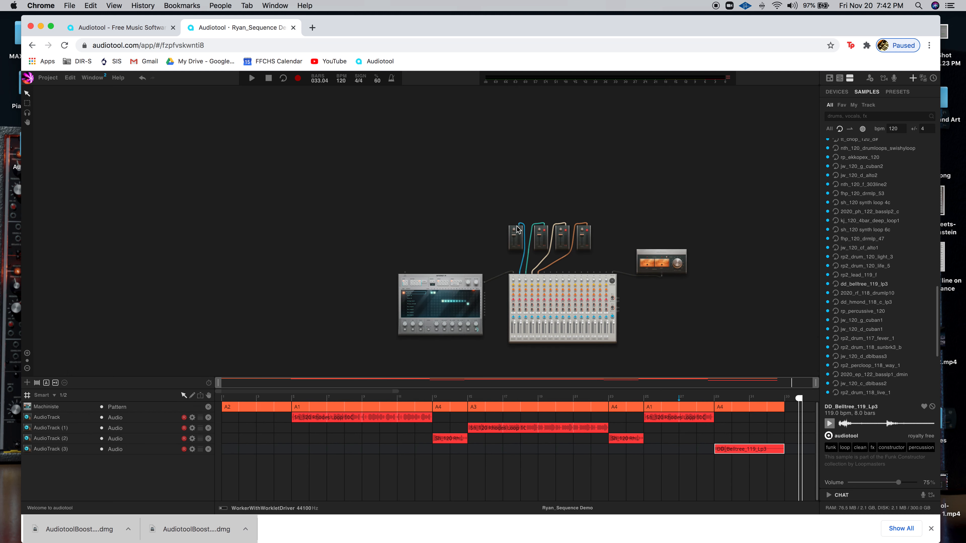
left_click_drag(511, 231, 469, 154)
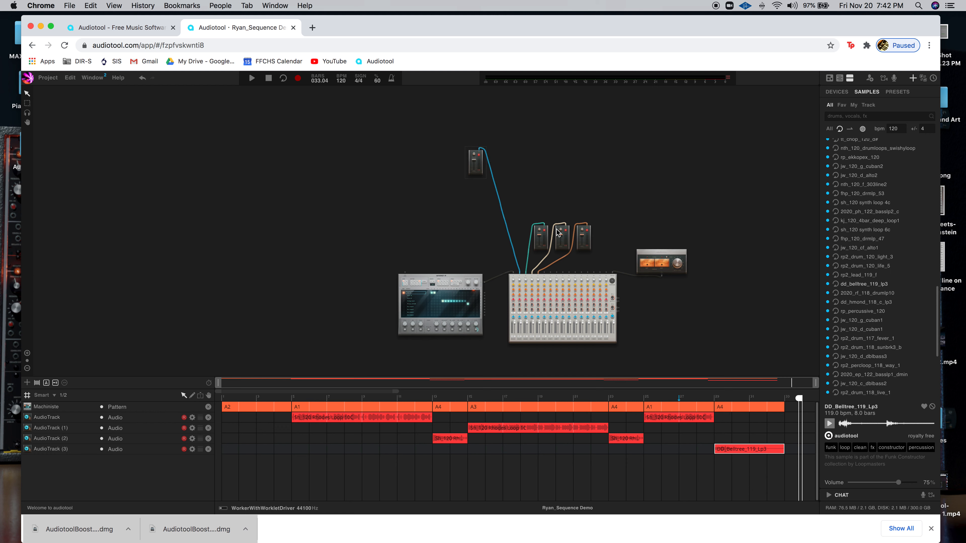
left_click_drag(542, 233, 531, 159)
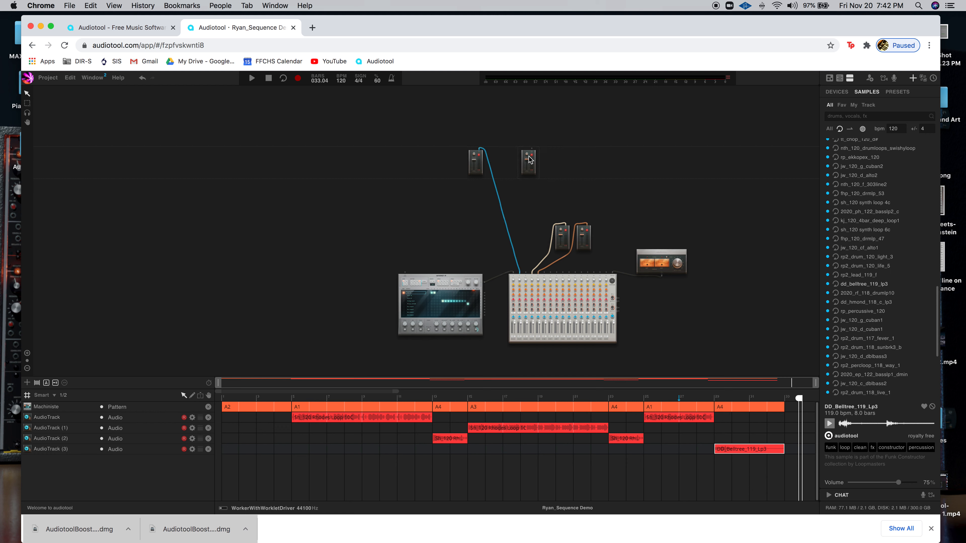
left_click_drag(557, 239, 572, 166)
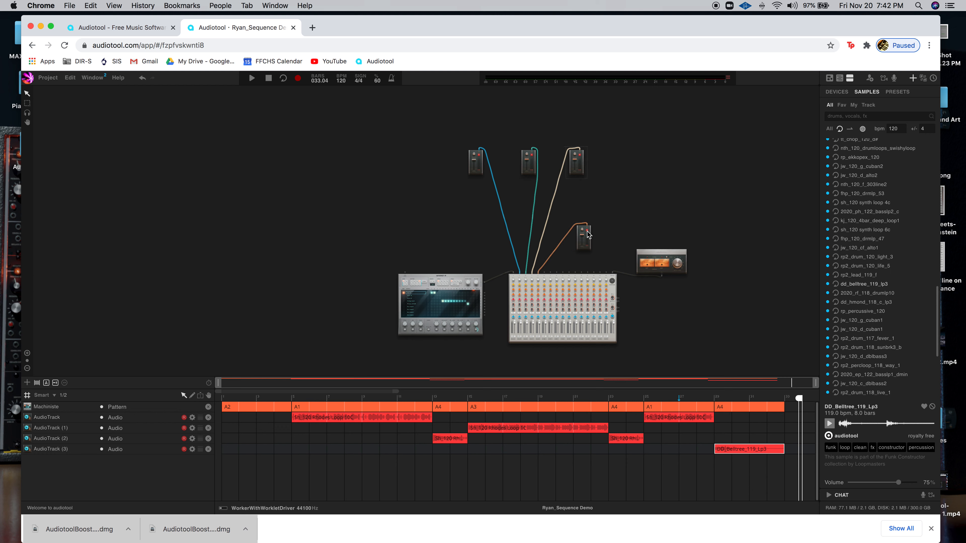
left_click_drag(586, 245, 619, 169)
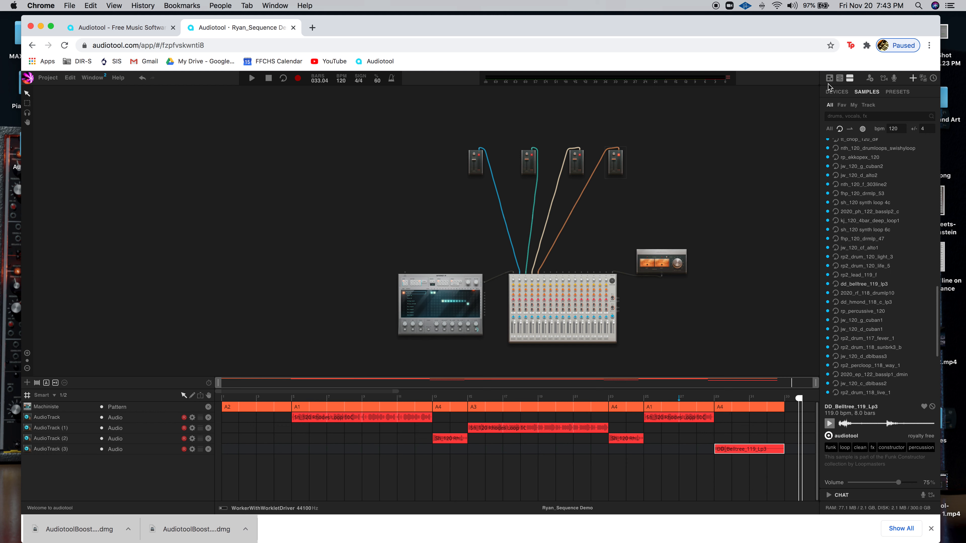
Browse the available devices and add a Delay effect pedal between the audio tracks and the mixer.
left_click(836, 92)
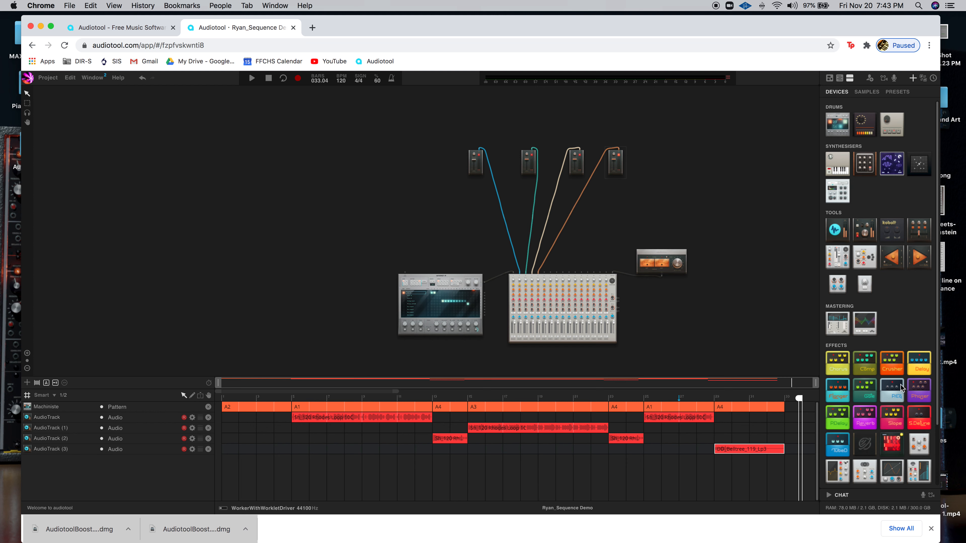
scroll(902, 388, "down", 3)
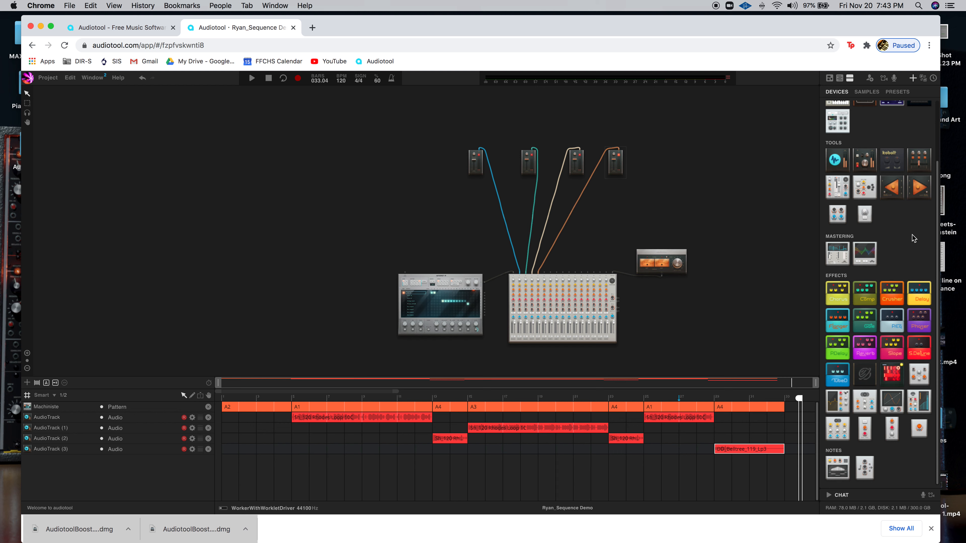
scroll(893, 257, "up", 3)
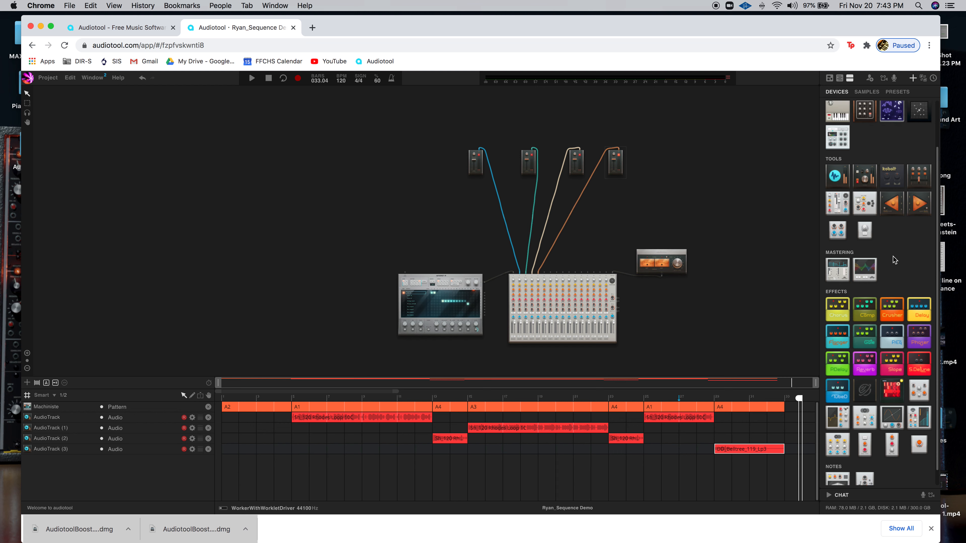
scroll(893, 257, "down", 3)
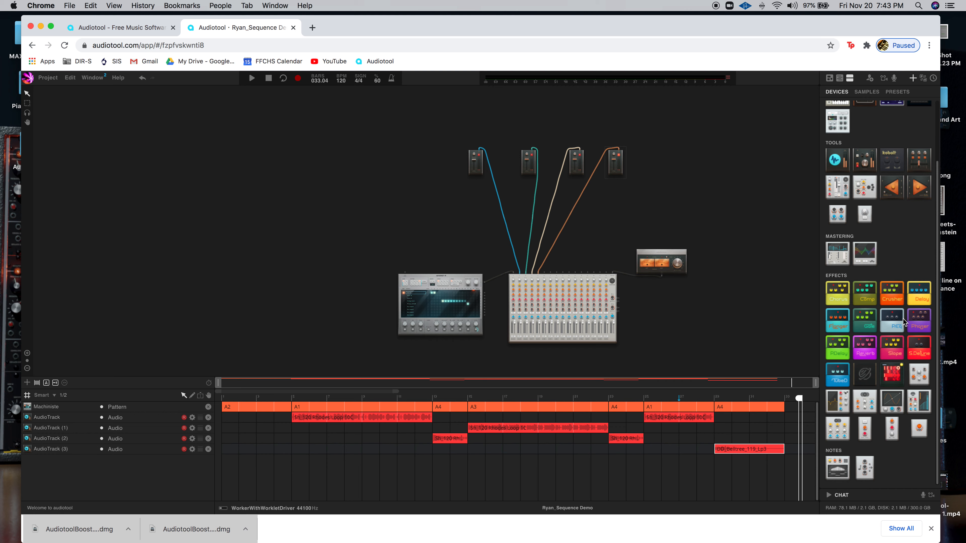
left_click_drag(703, 198, 728, 213)
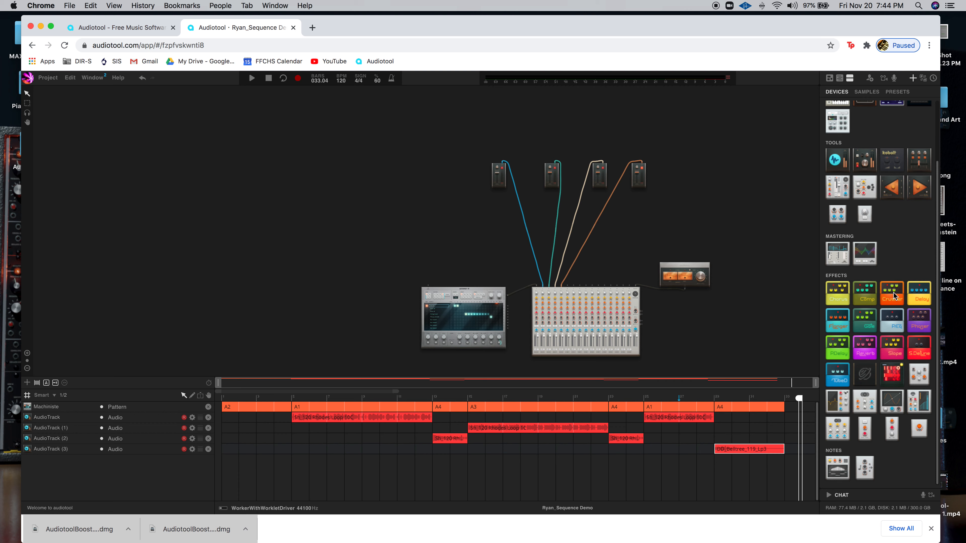
left_click_drag(919, 298, 700, 339)
left_click_drag(741, 301, 729, 162)
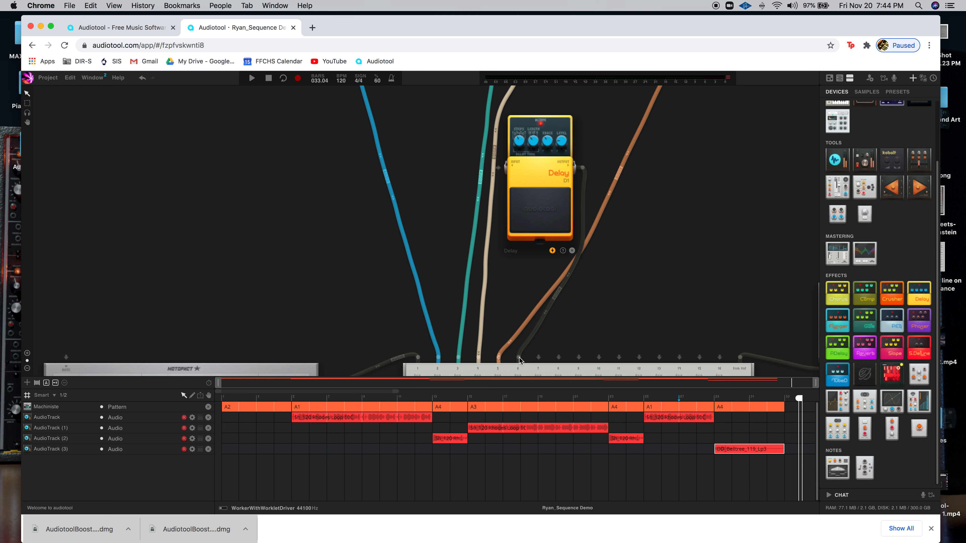
Unplug the Delay from mixer channel 6 and route the third audio track's Wheat cable through the Delay into mixer channel 4.
left_click_drag(520, 361, 599, 116)
left_click_drag(647, 134, 648, 332)
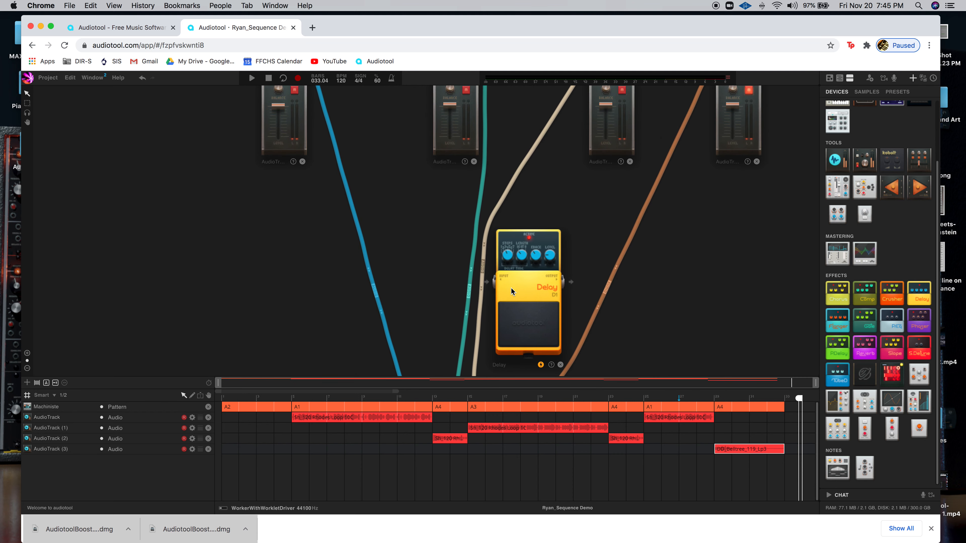
left_click_drag(630, 322, 672, 216)
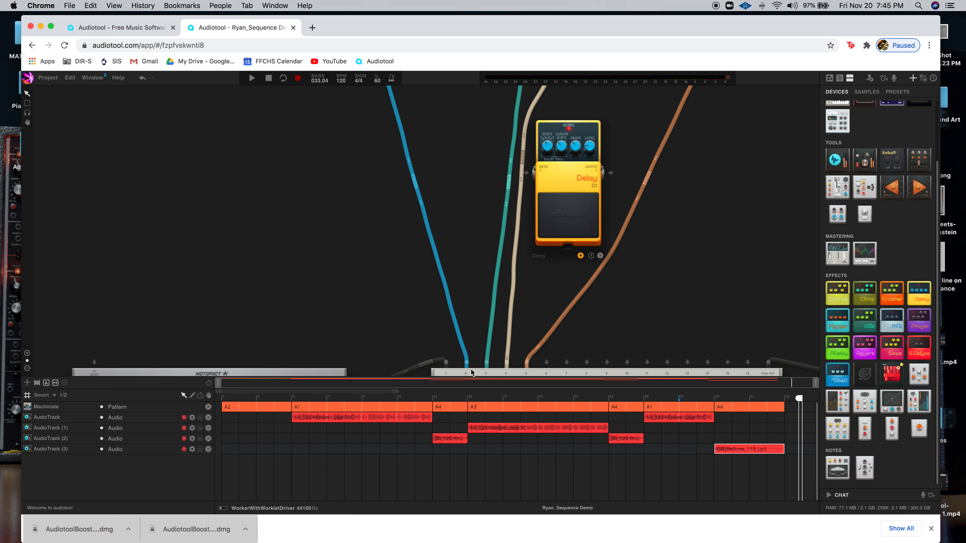
left_click_drag(507, 363, 529, 170)
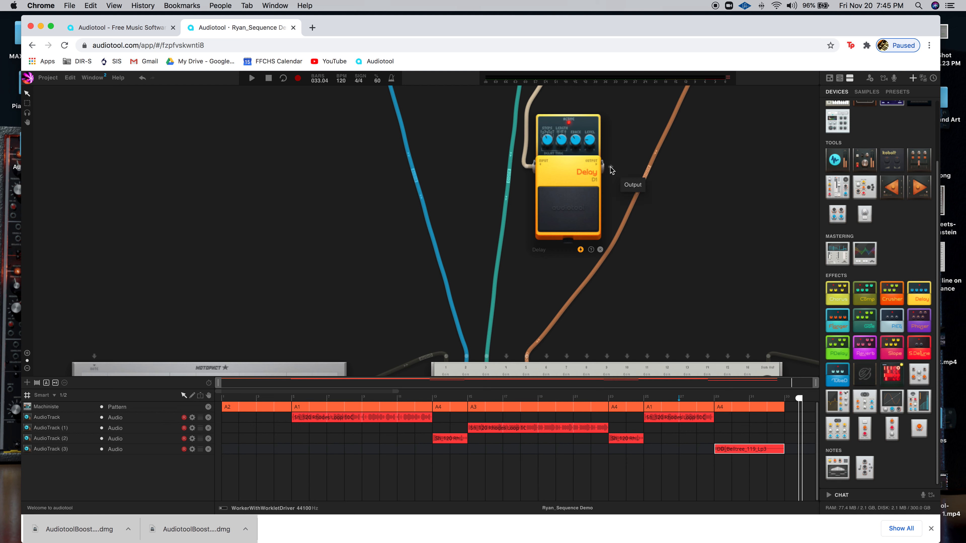
left_click_drag(612, 170, 508, 356)
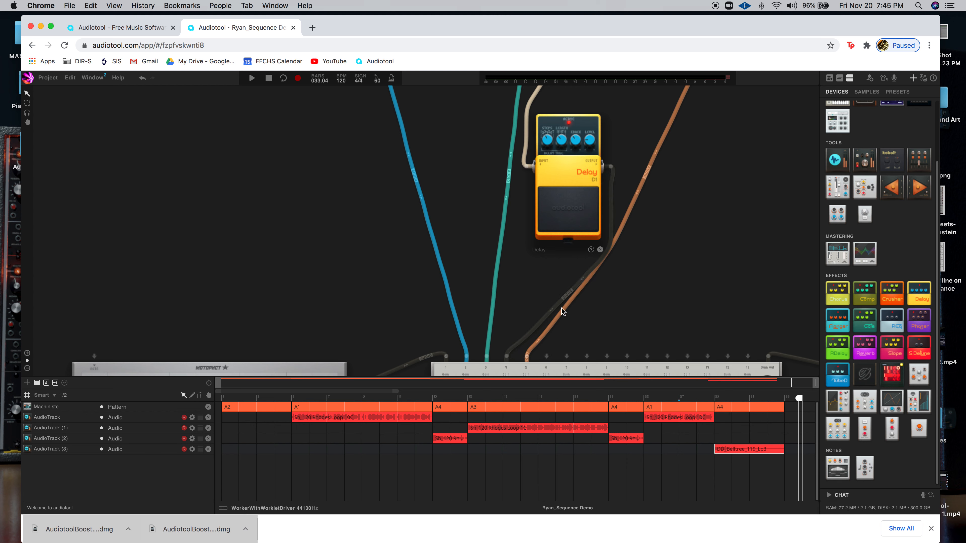
Recolour the cable from the Delay's output to the mixer Wheat.
right_click(612, 200)
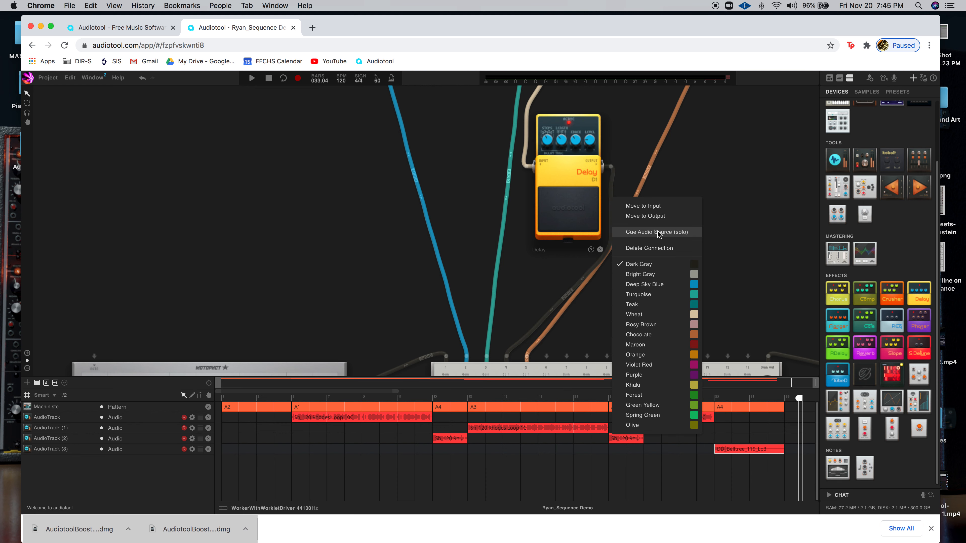
left_click(652, 316)
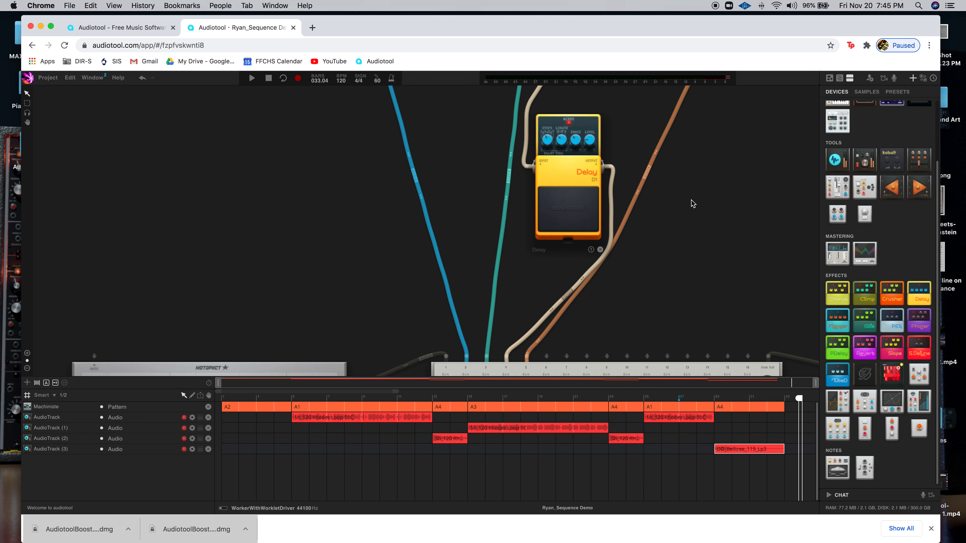
left_click_drag(691, 202, 660, 274)
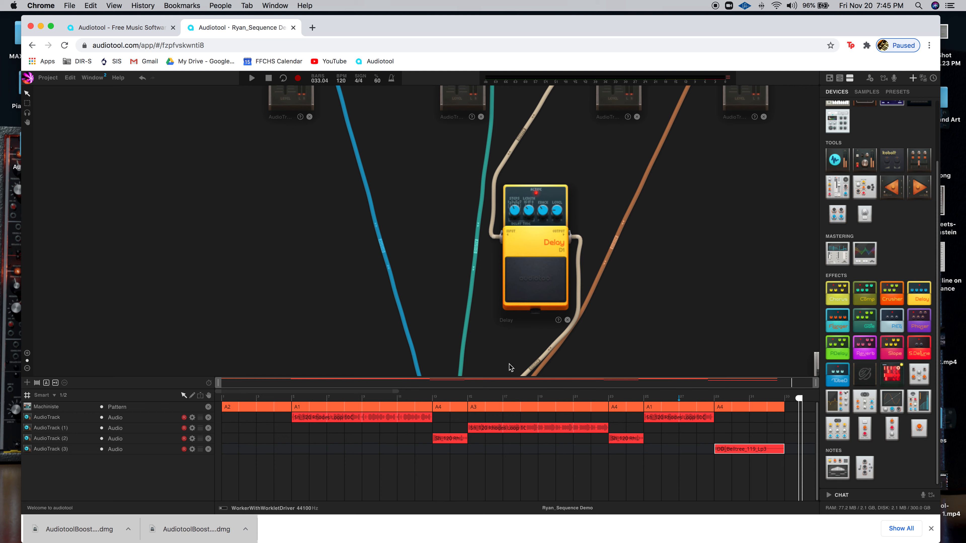
left_click_drag(666, 241, 690, 179)
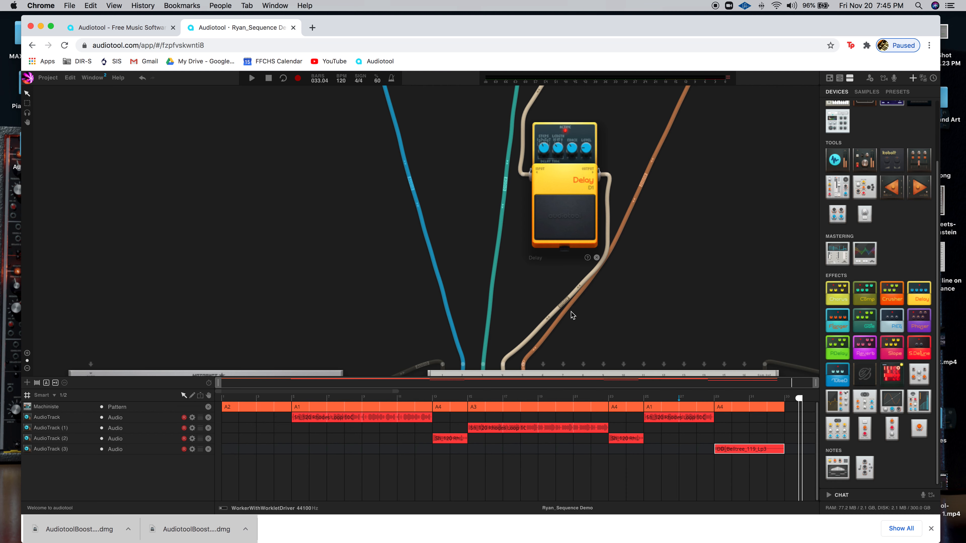
left_click_drag(725, 174, 741, 271)
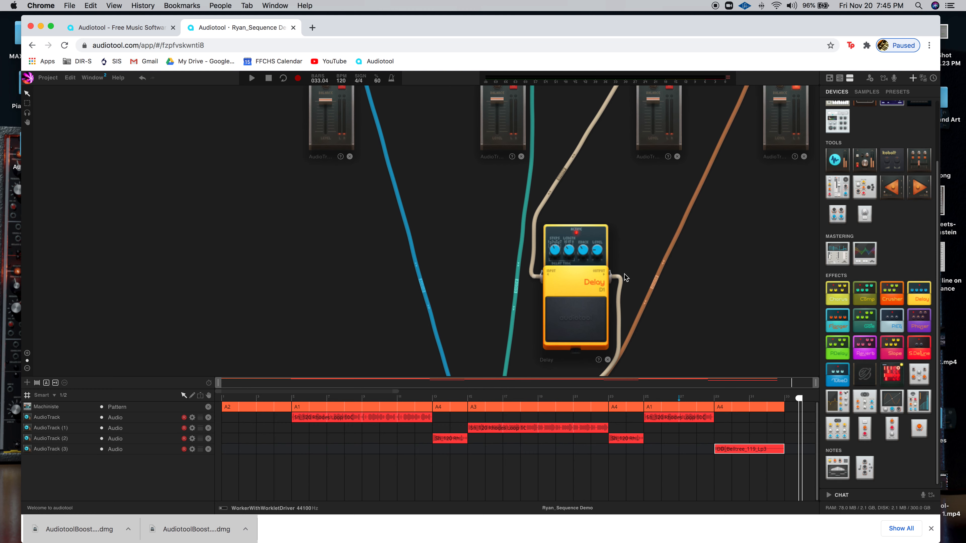
Play the arrangement from the start of the first A4 pattern to hear the Delay on the third audio track.
scroll(626, 278, "up", 5)
scroll(625, 274, "up", 3)
left_click_drag(630, 242, 649, 186)
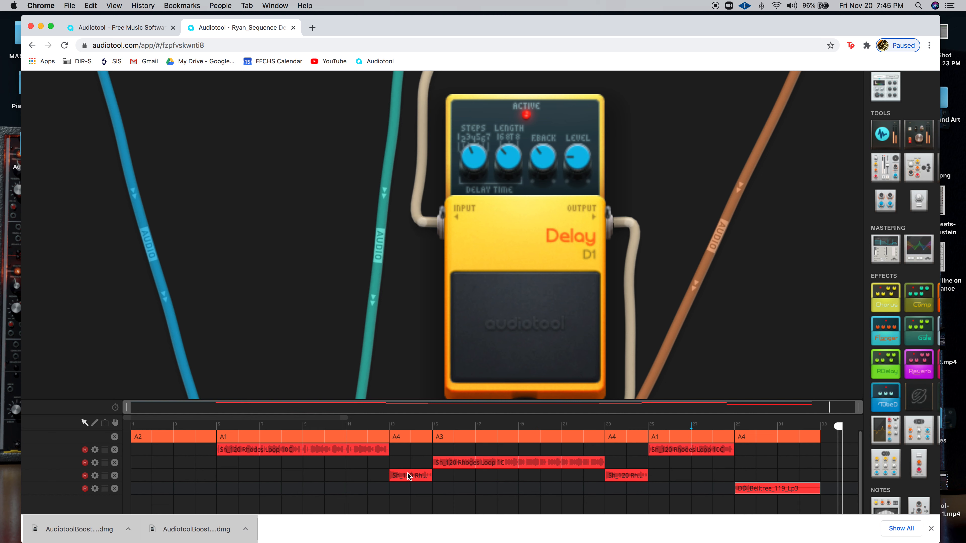
left_click(388, 464)
left_click(392, 428)
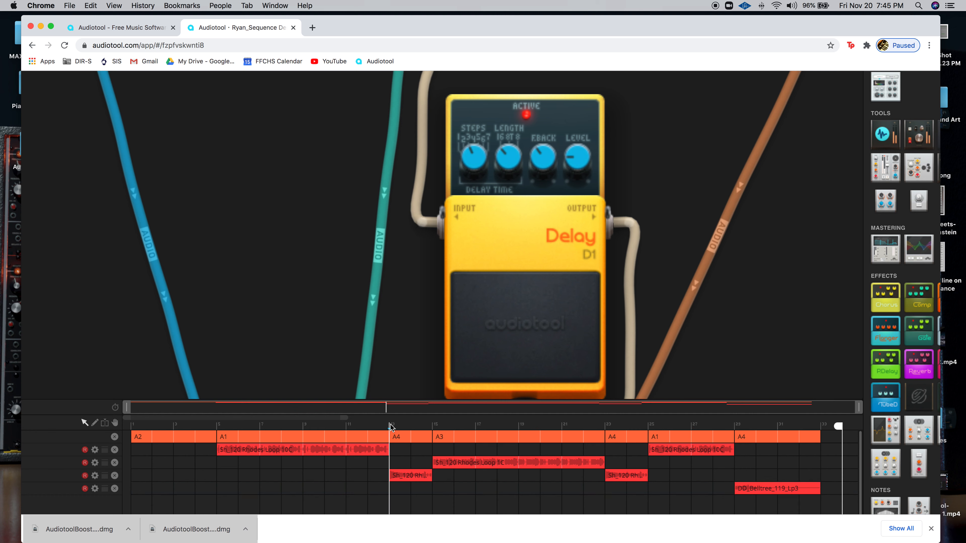
key("space")
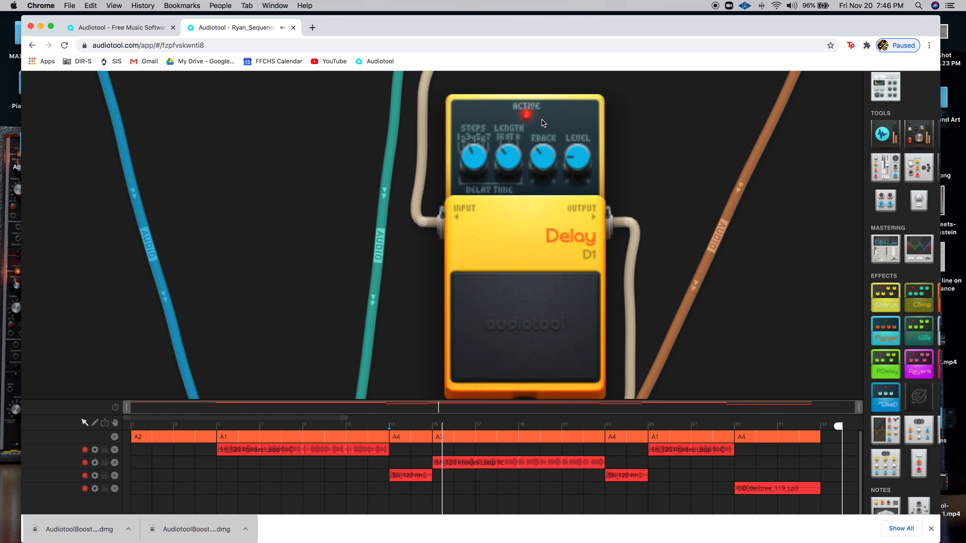
mouse_move(533, 160)
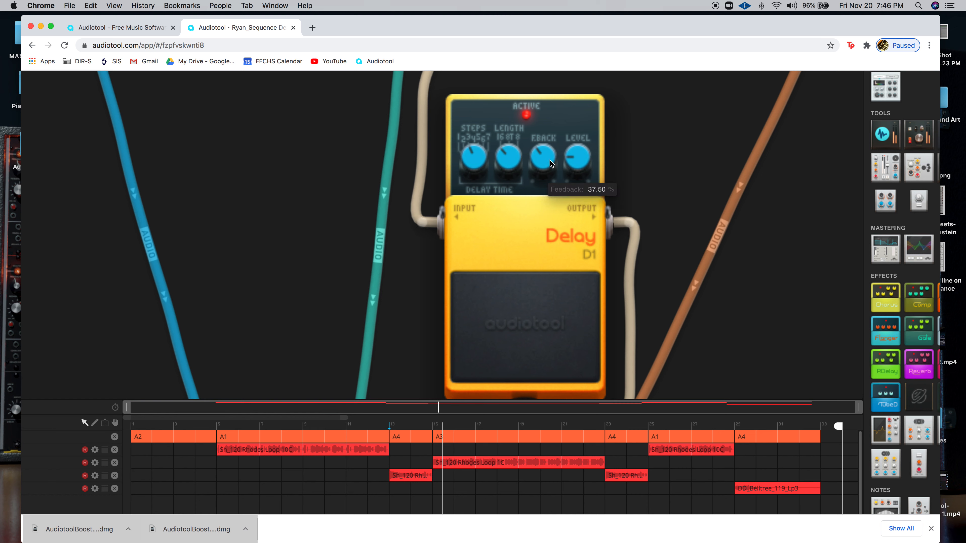
Switch the Delay pedal off and on repeatedly with its footswitch, leaving it active.
left_click(515, 334)
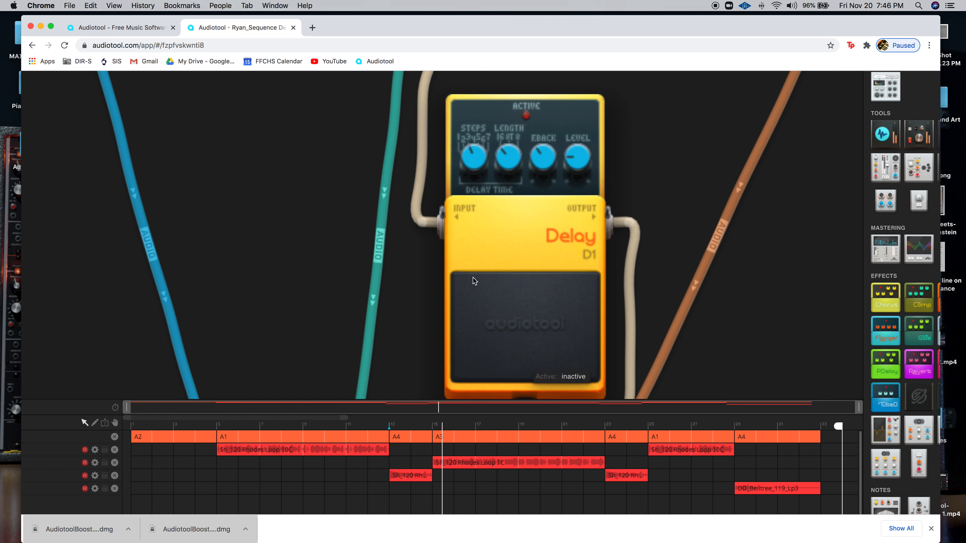
left_click(516, 325)
left_click(515, 325)
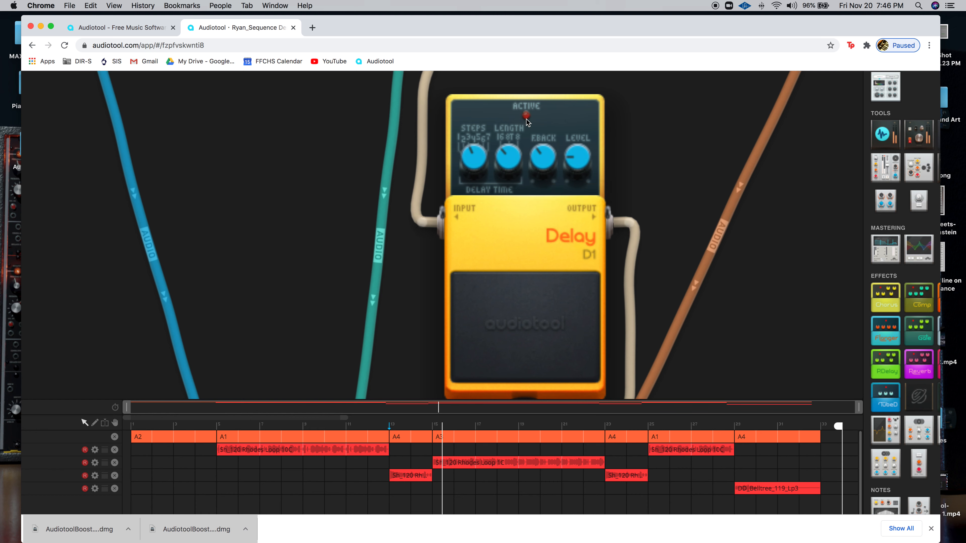
left_click(530, 334)
Set the Delay's dry/wet level to 69.75 % and play from the first A4 pattern to hear it.
mouse_move(577, 154)
left_mouse_down()
mouse_move(591, 84)
mouse_move(649, 46)
left_mouse_up()
key("space")
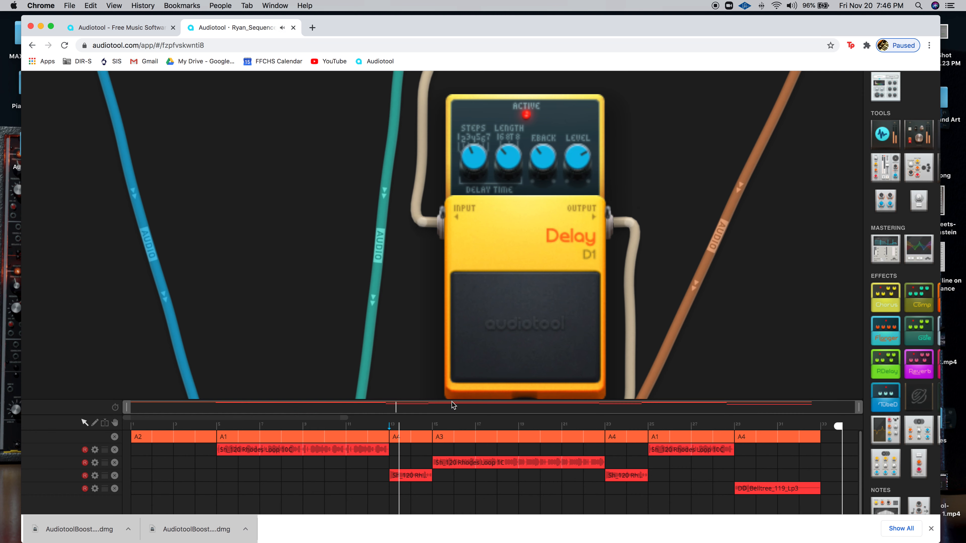
mouse_move(571, 163)
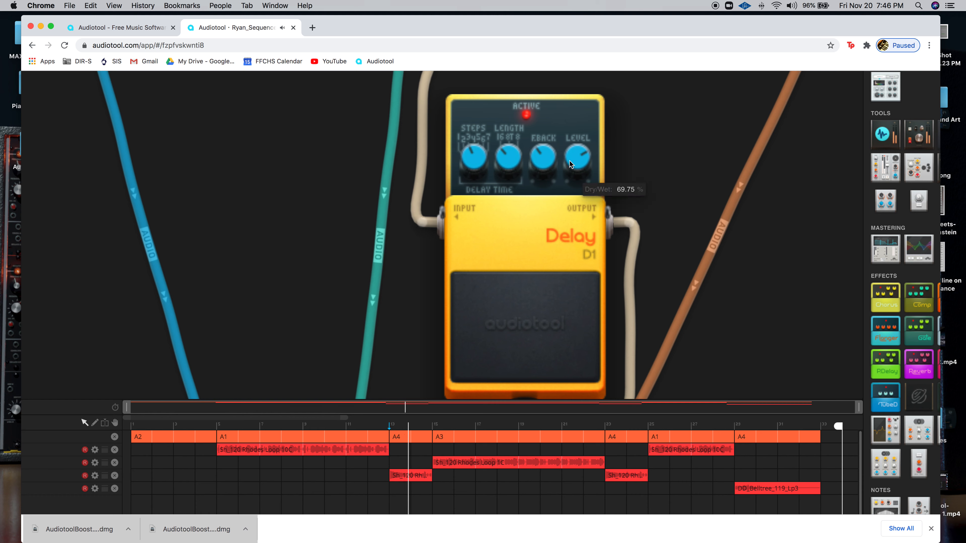
Set the Delay's feedback to 94.10 % and replay the first A4 pattern to hear the long repeats.
mouse_move(543, 156)
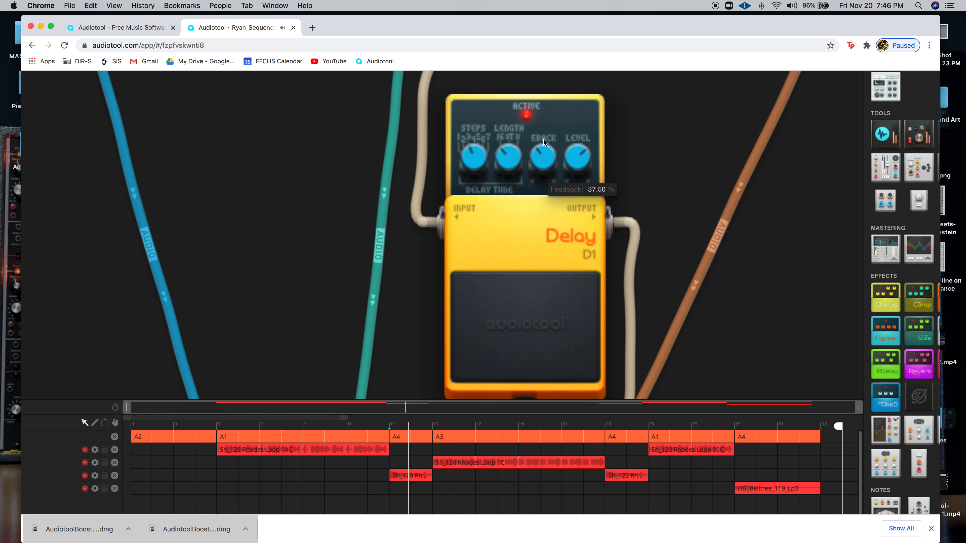
left_click_drag(542, 162, 568, 26)
key("space")
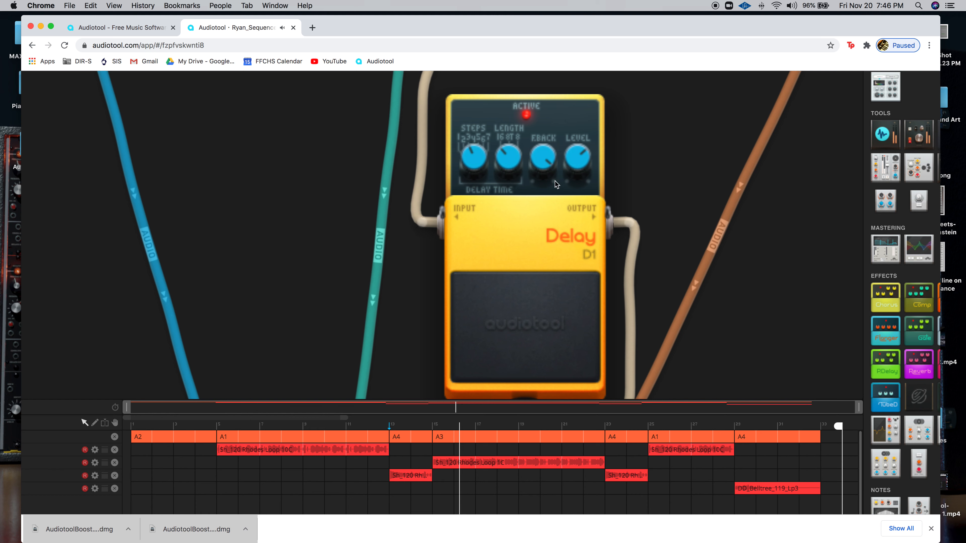
Turn the Delay's feedback down to about mid-range and its dry/wet level down to a low setting.
mouse_move(556, 157)
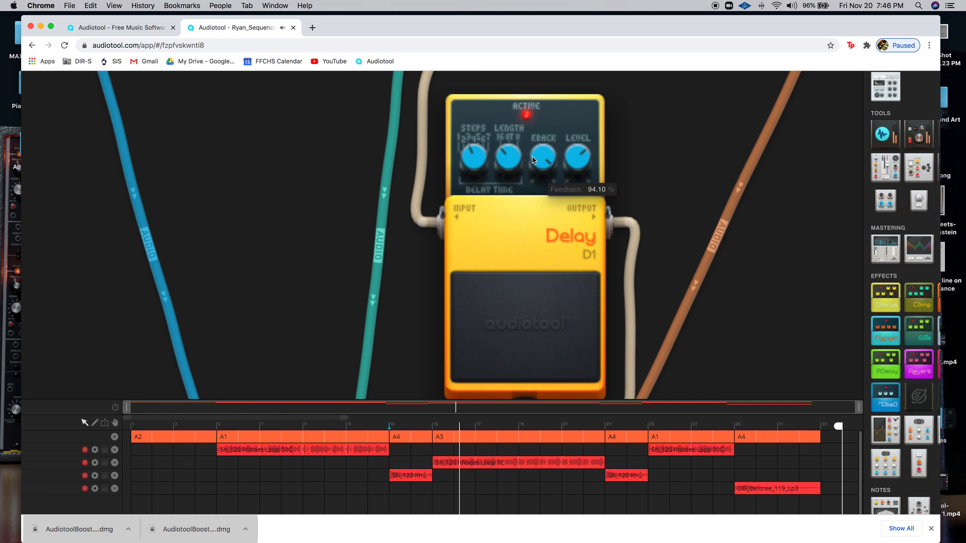
left_click_drag(542, 150, 545, 190)
left_click_drag(546, 239, 539, 172)
left_click_drag(540, 225, 542, 222)
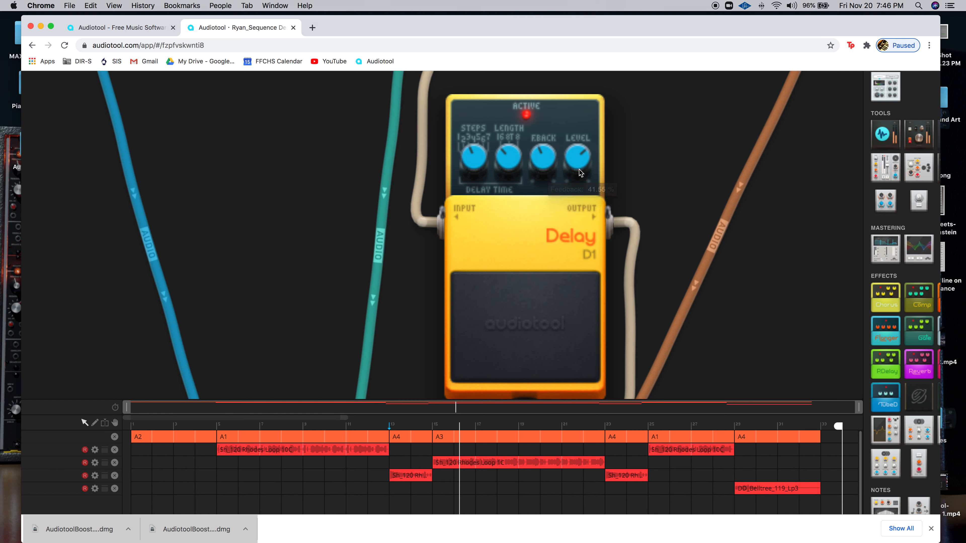
left_click_drag(576, 182, 570, 268)
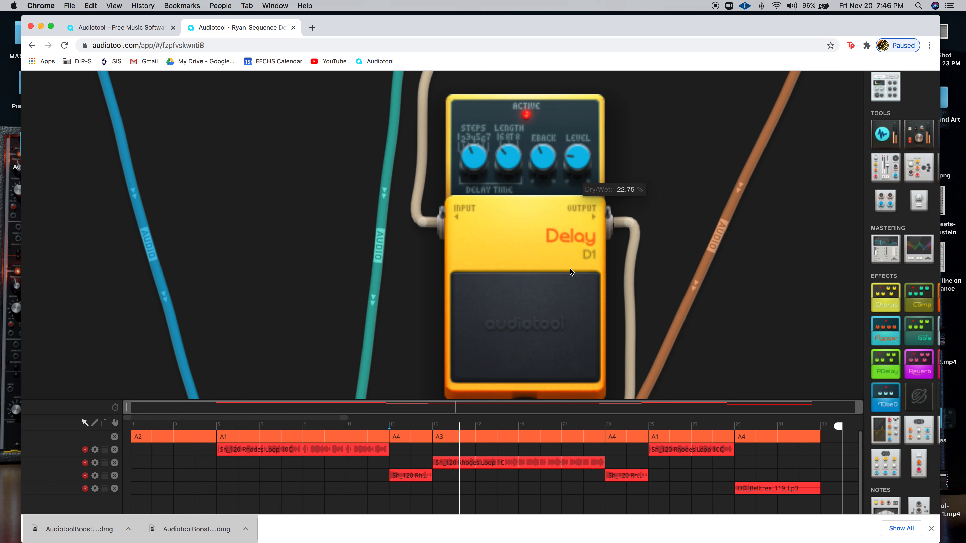
left_click_drag(540, 156, 572, 132)
mouse_move(572, 154)
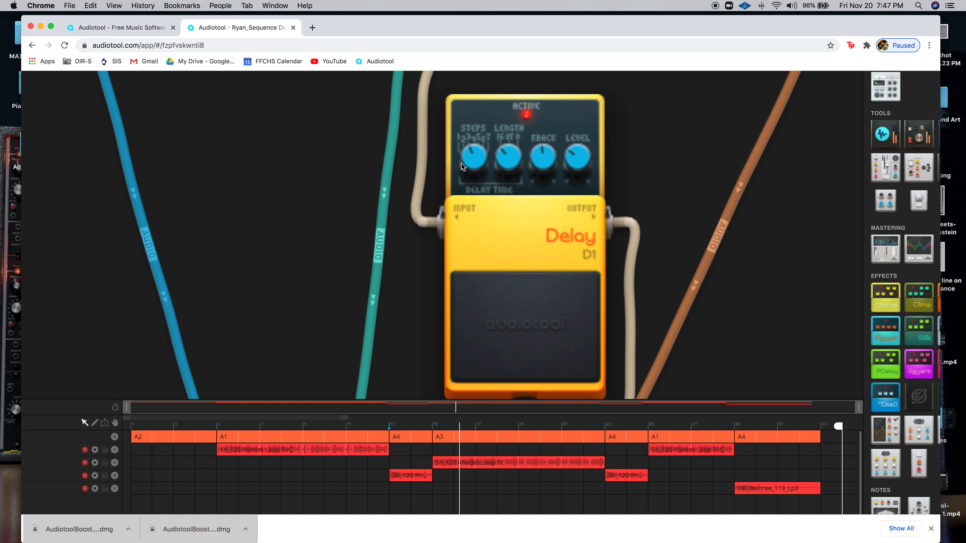
Set the Delay's step count to 1 and replay the first A4 pattern to hear the short delay time.
mouse_move(480, 160)
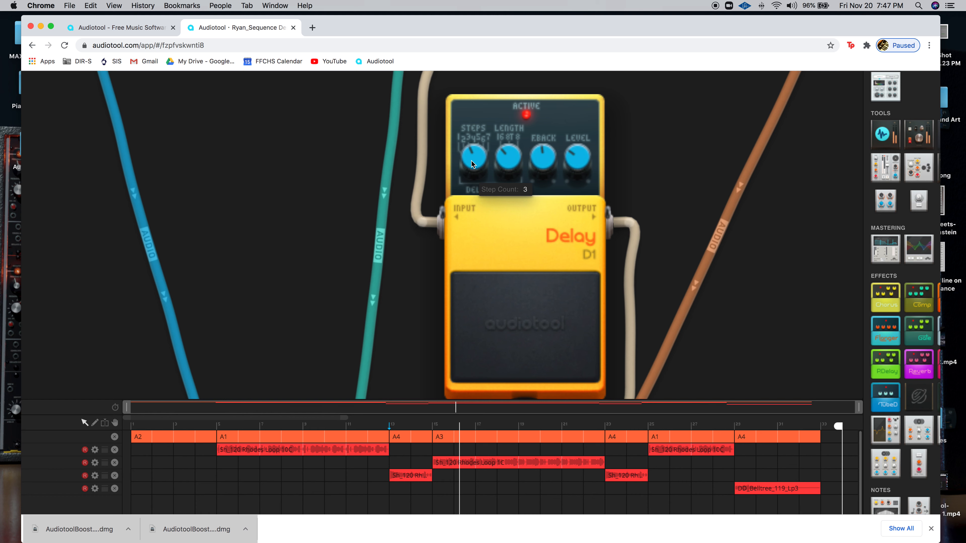
left_click_drag(475, 164, 472, 244)
mouse_move(498, 292)
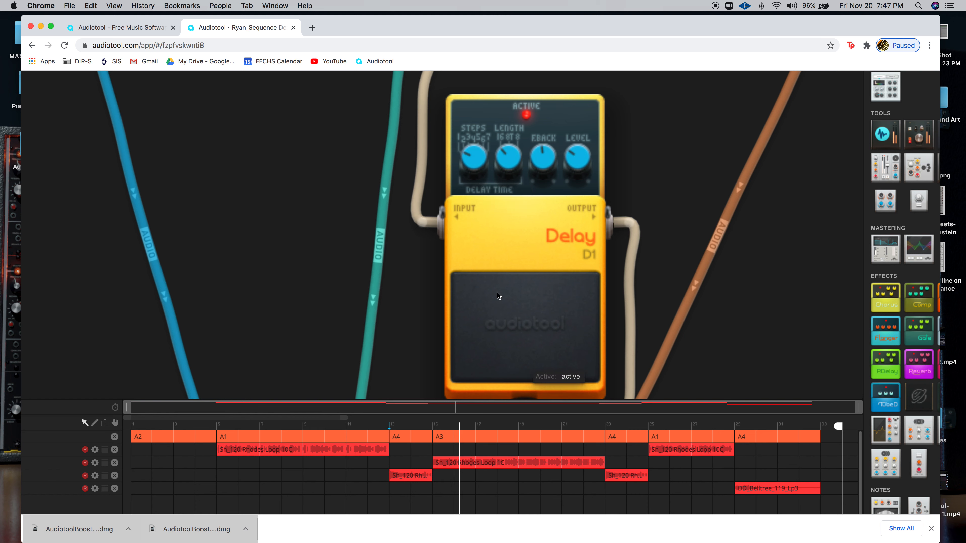
key("space")
mouse_move(496, 169)
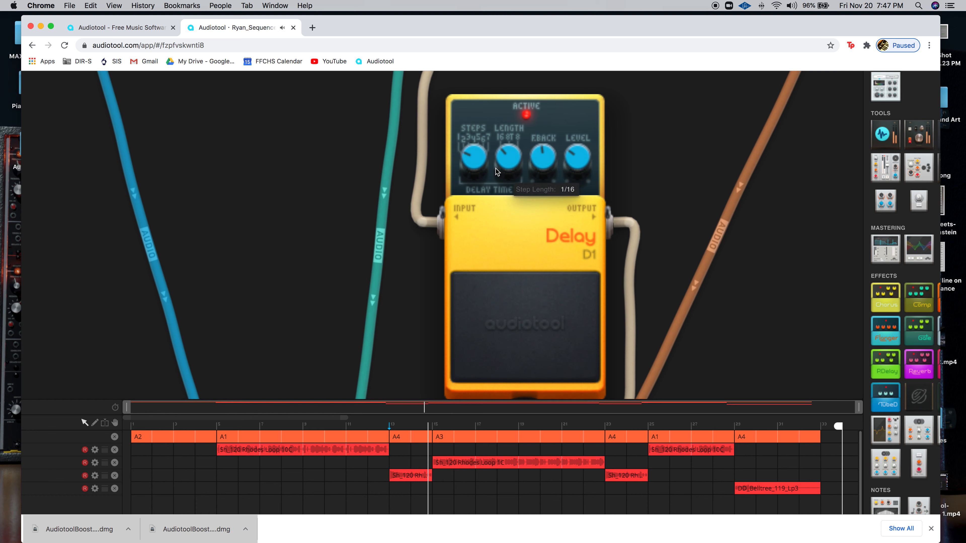
Raise the Delay's step count to a high setting and replay the first A4 pattern to compare the delay time.
mouse_move(470, 158)
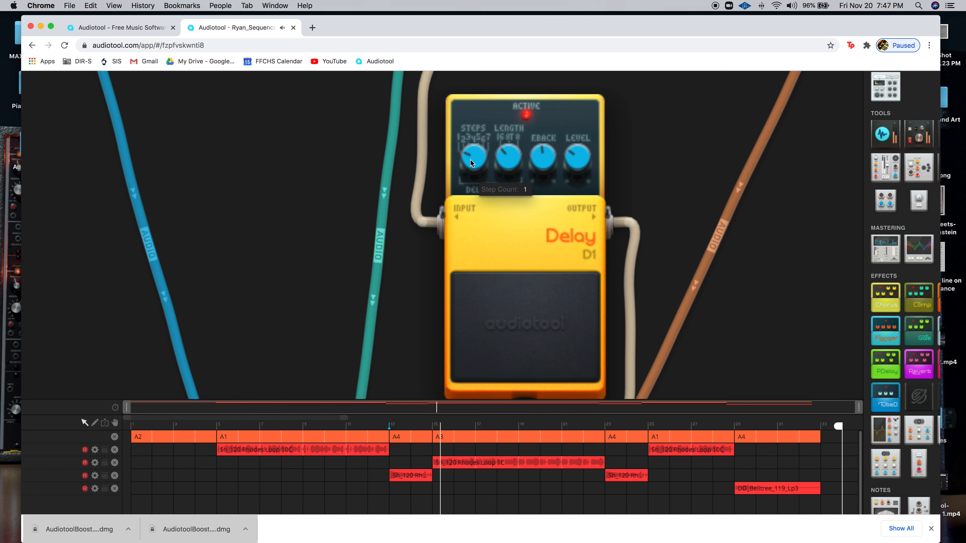
left_click_drag(470, 157, 469, 86)
left_click_drag(474, 157, 474, 72)
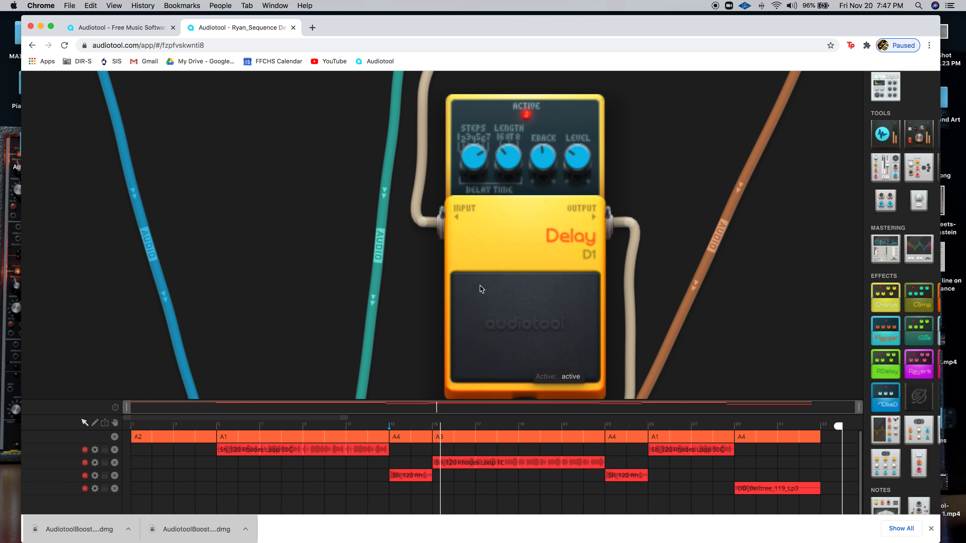
key("space")
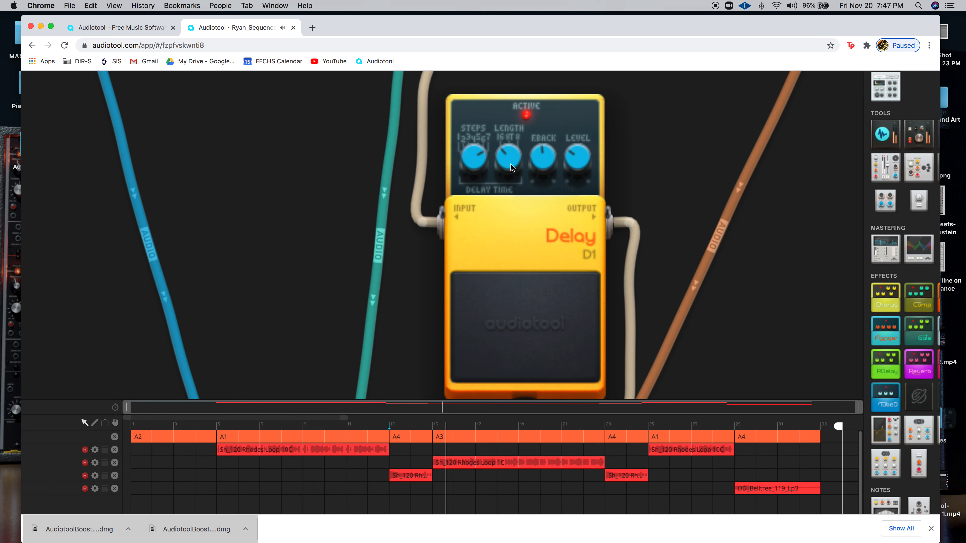
Try the Delay's step length control and bring its step count back down to a low setting.
mouse_move(507, 162)
left_click_drag(510, 88, 504, 83)
mouse_move(470, 159)
left_click_drag(470, 158, 469, 207)
left_click_drag(473, 252, 468, 337)
Add a Chorus effect pedal between the first audio track and the mixer.
scroll(665, 192, "down", 3)
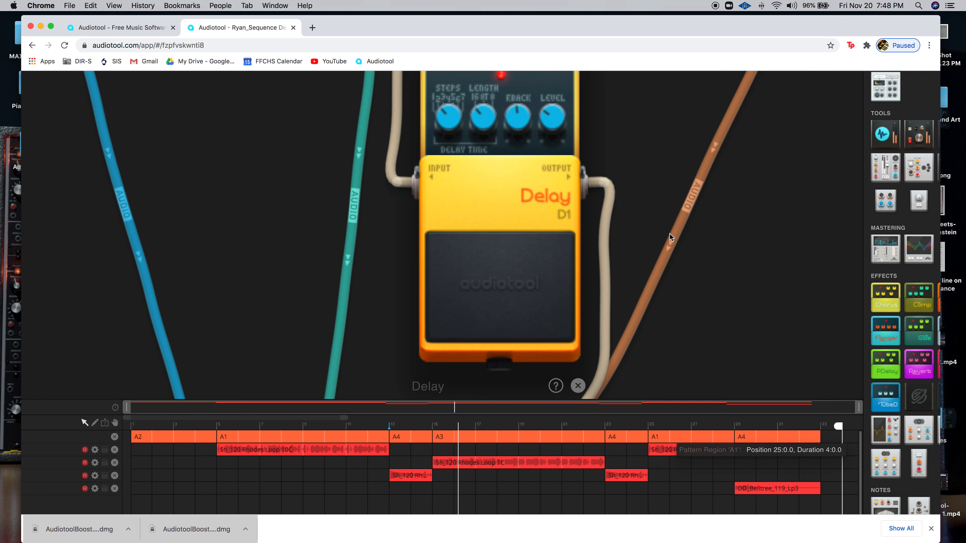
scroll(652, 206, "down", 2)
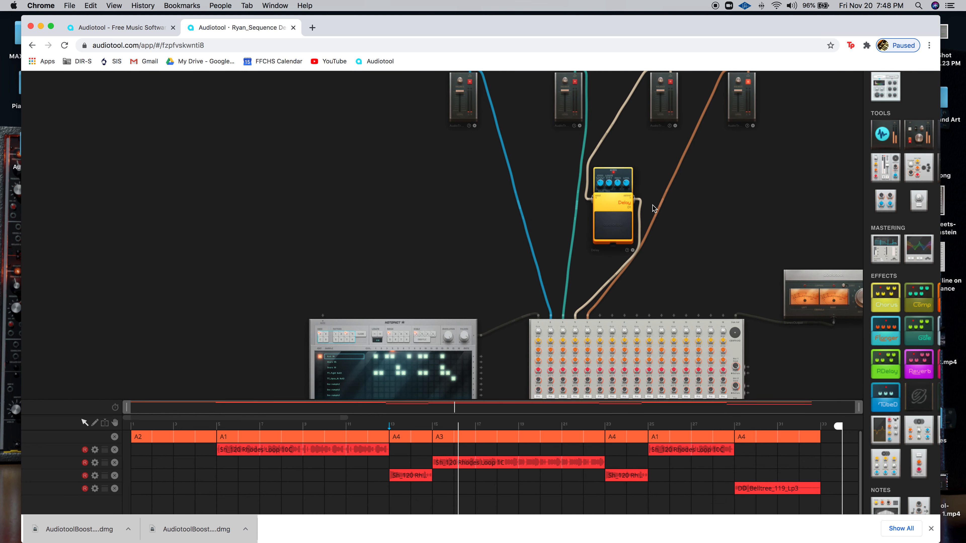
scroll(724, 212, "down", 3)
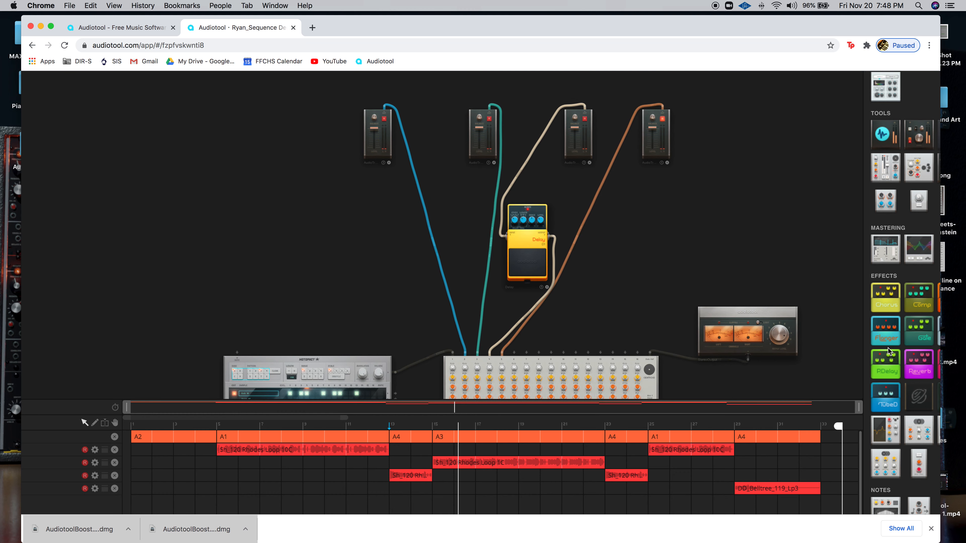
scroll(792, 346, "down", 5)
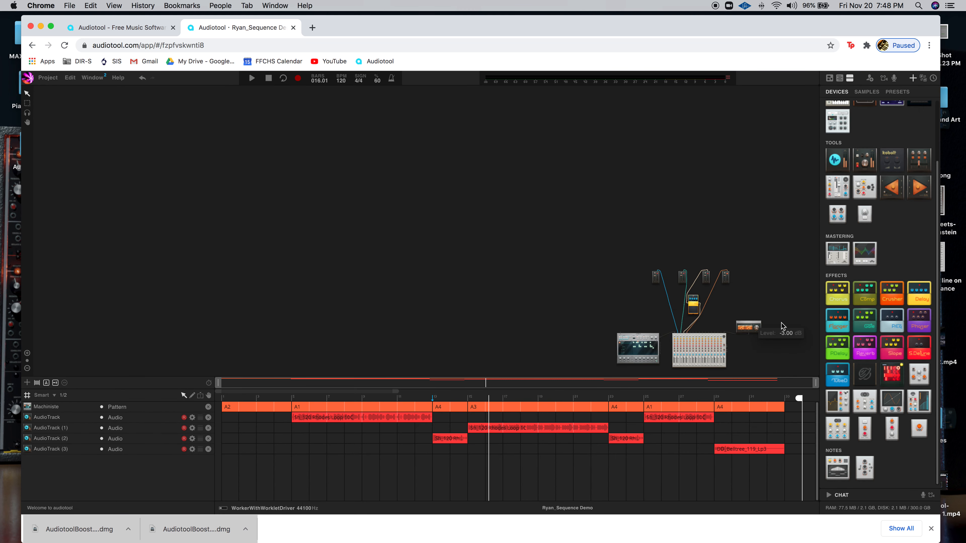
left_click_drag(728, 318, 434, 227)
scroll(434, 227, "down", 7)
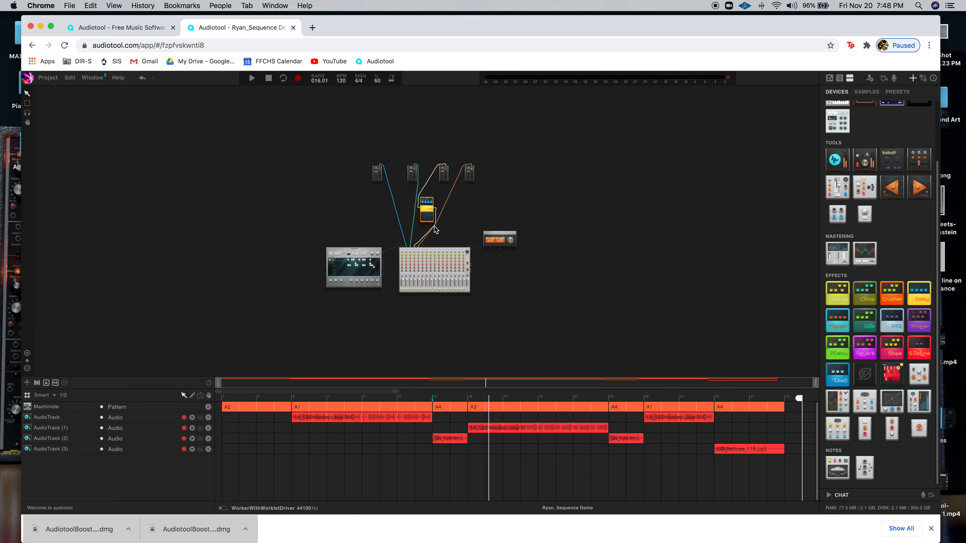
scroll(434, 226, "up", 7)
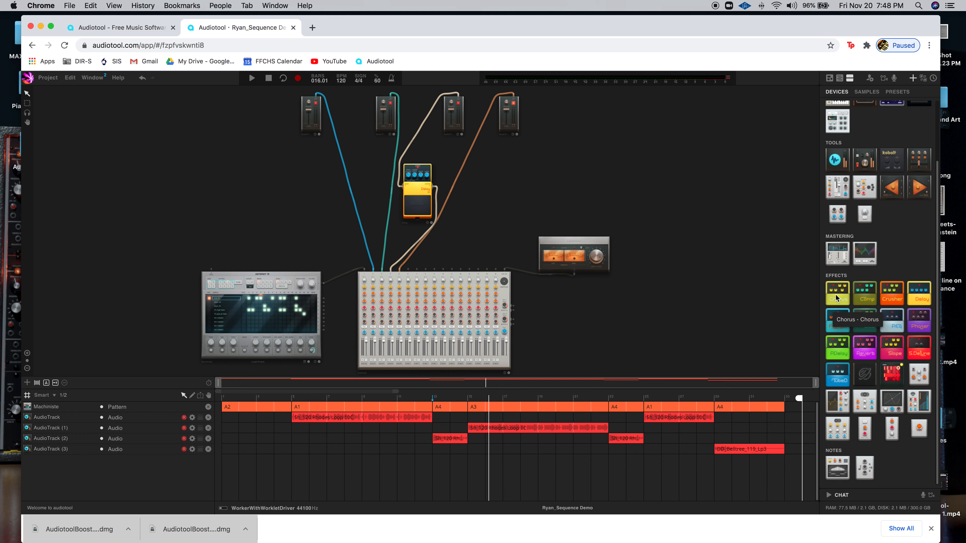
left_click_drag(837, 297, 371, 203)
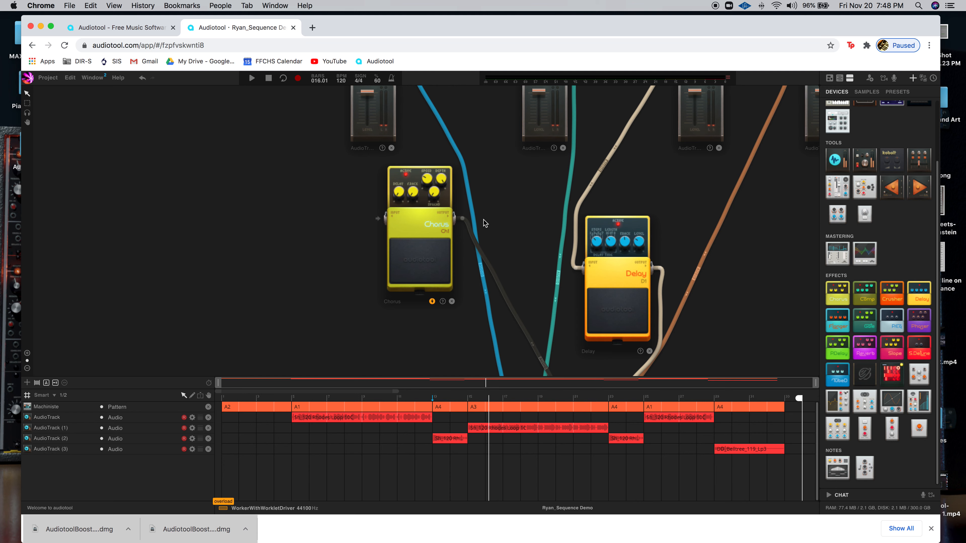
Unplug the Chorus from mixer channel 6 and route the first audio track's blue cable through the Chorus into mixer channel 2.
left_click_drag(535, 245, 486, 163)
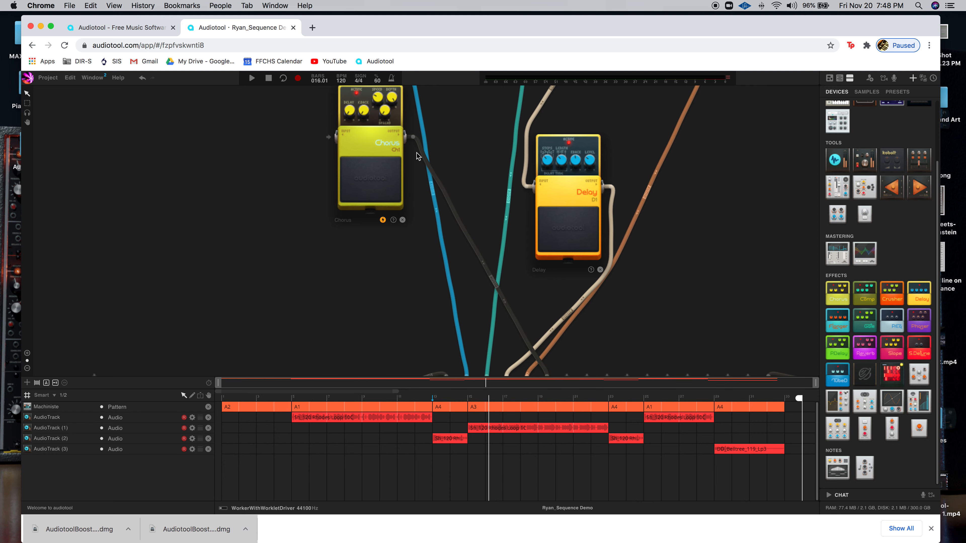
left_click_drag(654, 320, 656, 270)
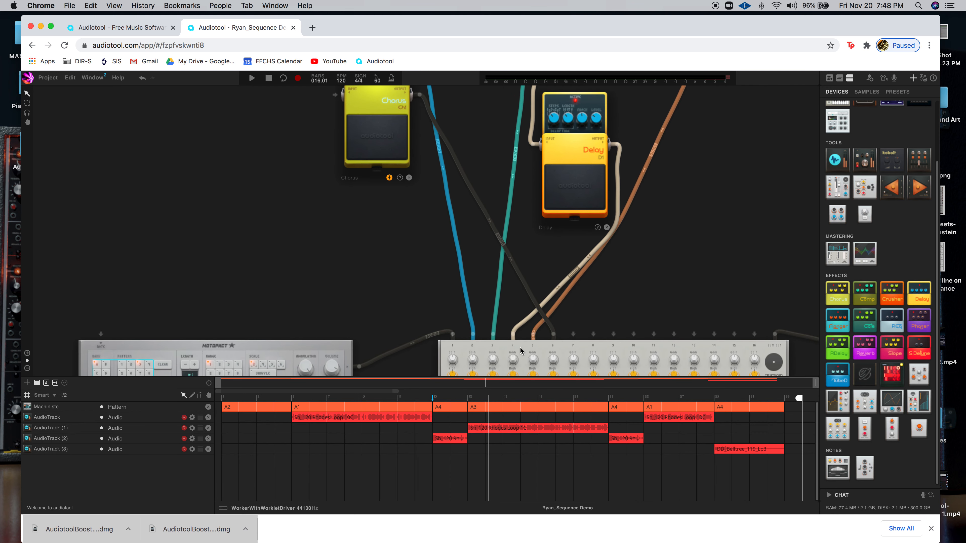
left_click_drag(555, 335, 455, 155)
left_click_drag(476, 366, 340, 190)
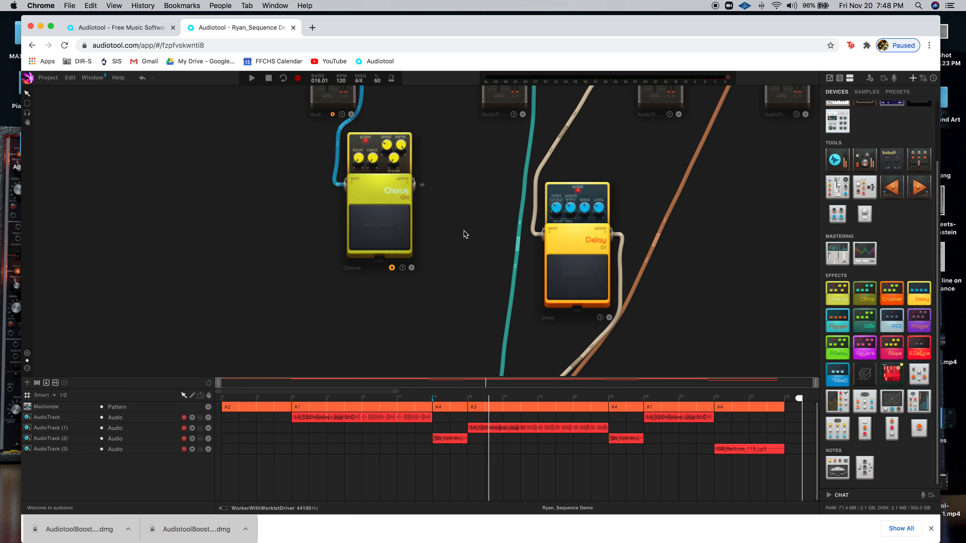
left_click_drag(465, 234, 444, 180)
left_click_drag(403, 139, 453, 307)
Recolour the cable from the Chorus's output to the mixer Deep Sky Blue.
left_click_drag(451, 154, 466, 213)
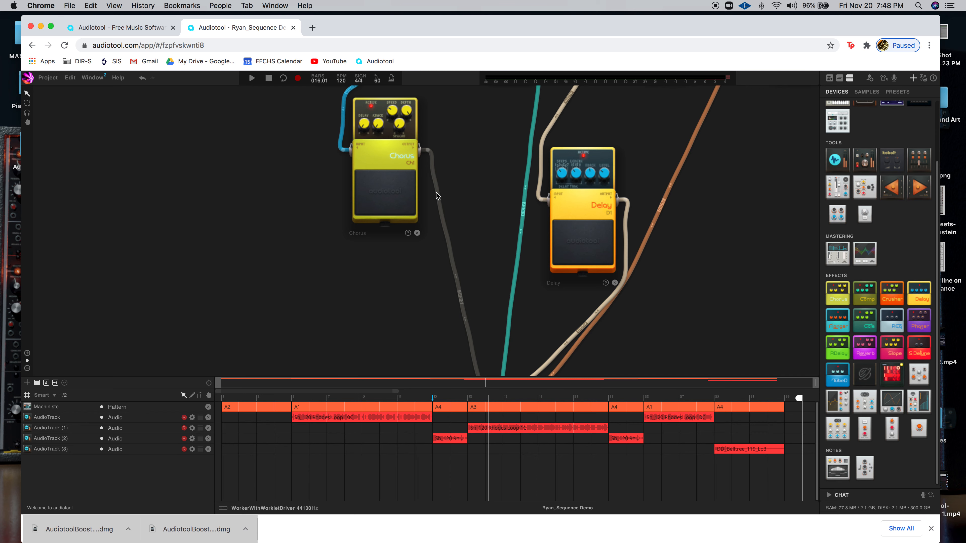
right_click(442, 198)
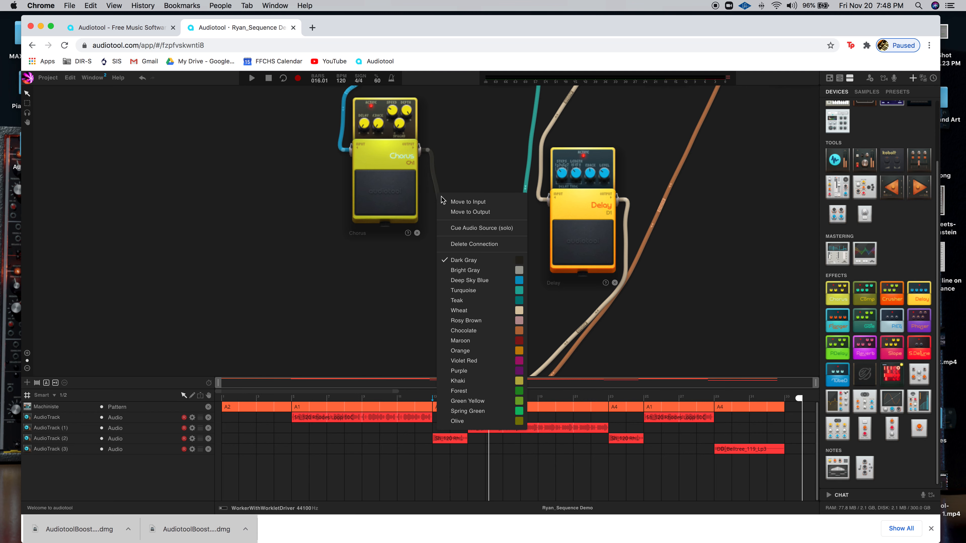
left_click(473, 281)
Raise the Chorus's delay, set its feedback to 59.90 %, and play from the start of the first A1 pattern.
left_click_drag(494, 140, 537, 242)
scroll(459, 270, "up", 5)
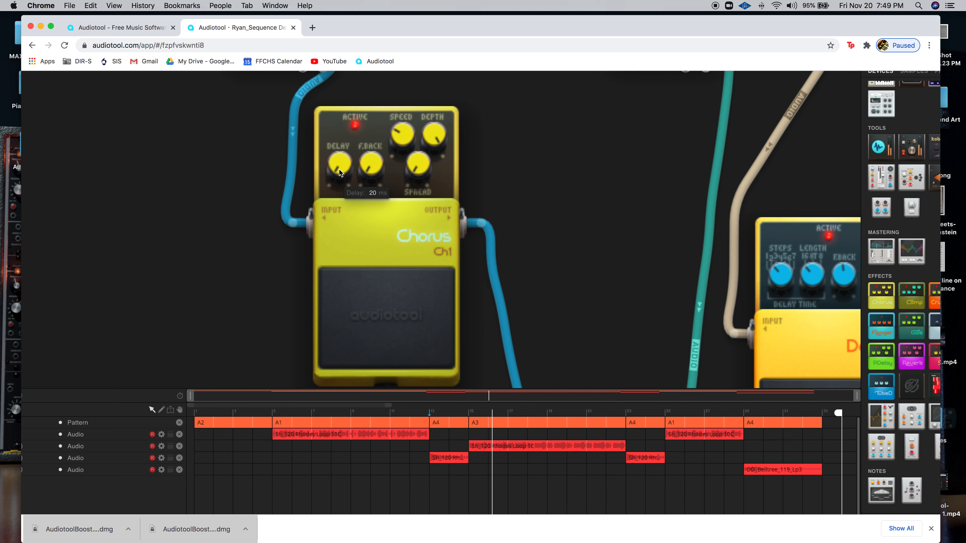
left_click_drag(339, 170, 377, 23)
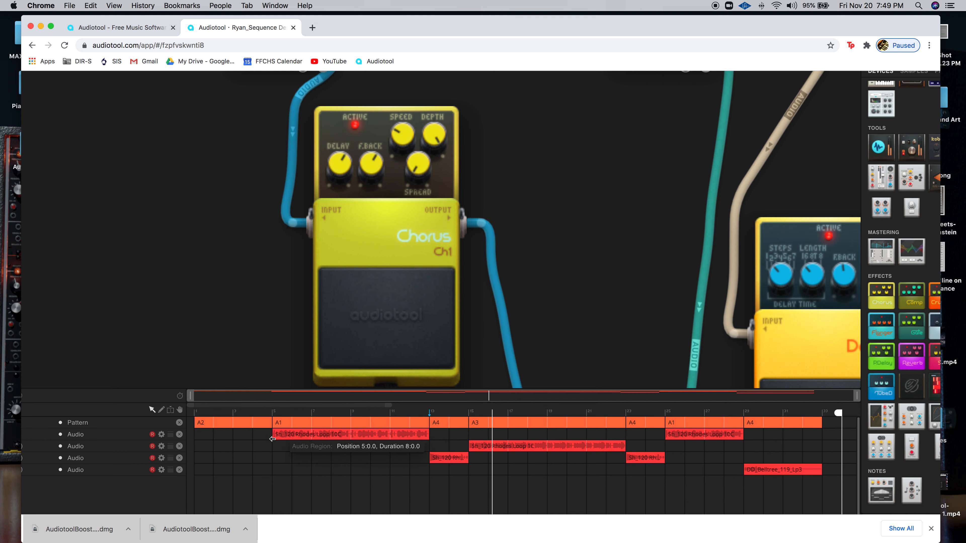
left_click(272, 418)
key("space")
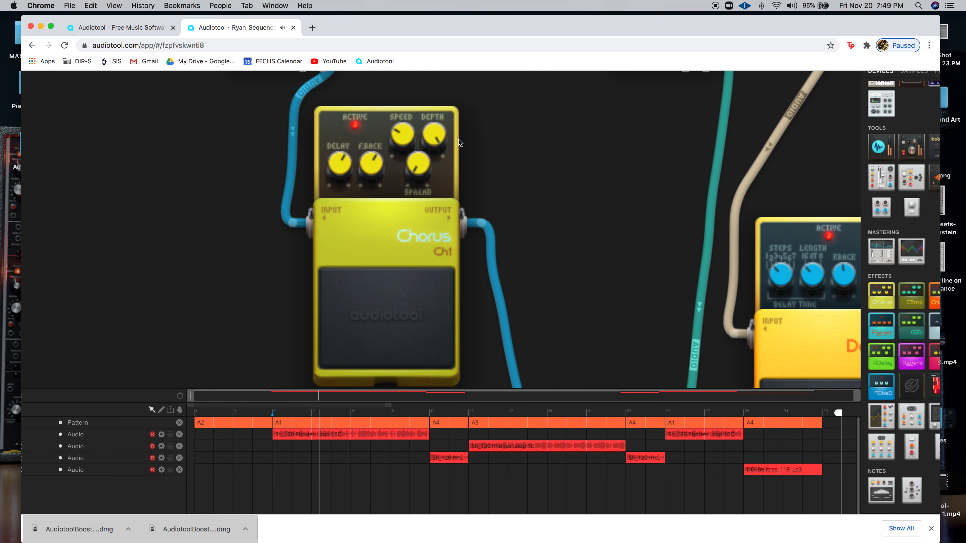
Turn the Chorus's depth and speed down to minimum and set its delay to 36 ms while replaying the first A1 pattern.
mouse_move(442, 138)
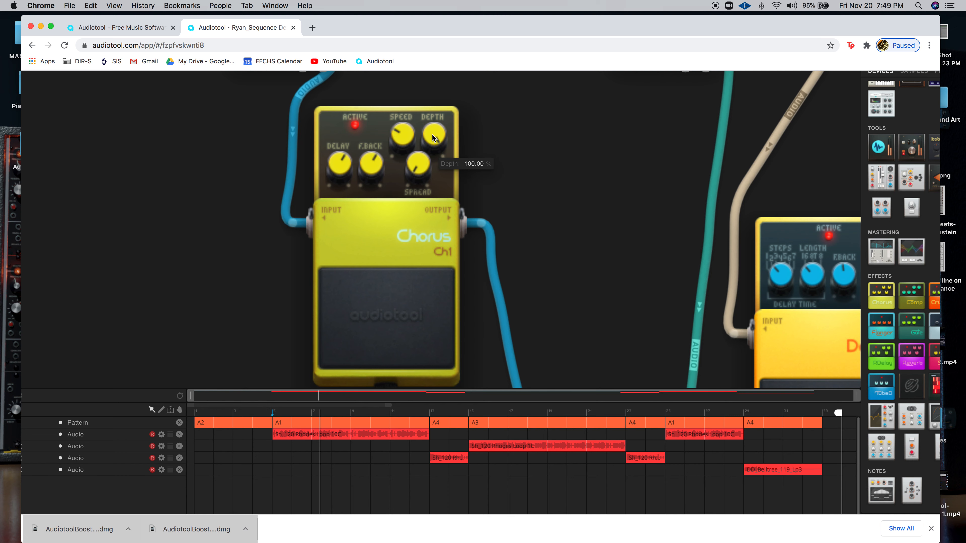
left_click_drag(432, 133, 457, 415)
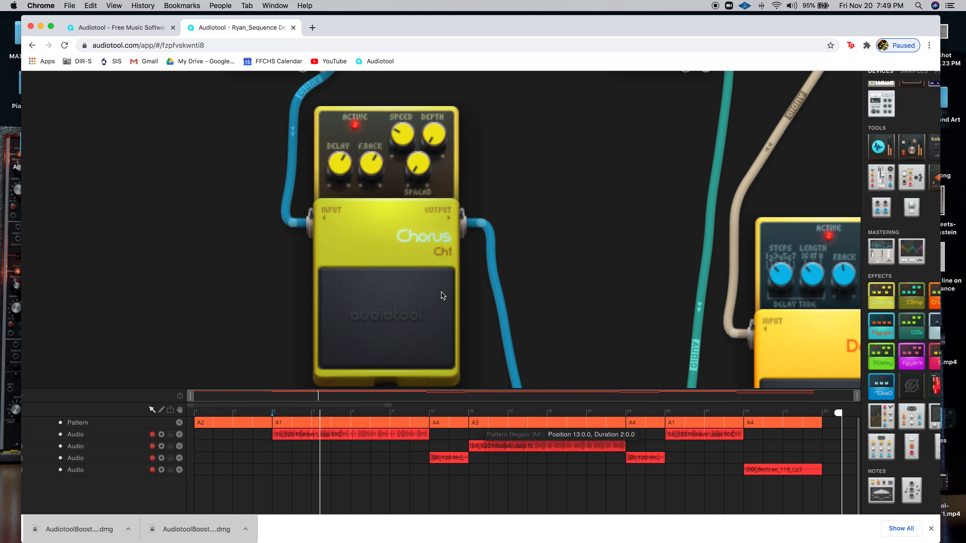
mouse_move(360, 165)
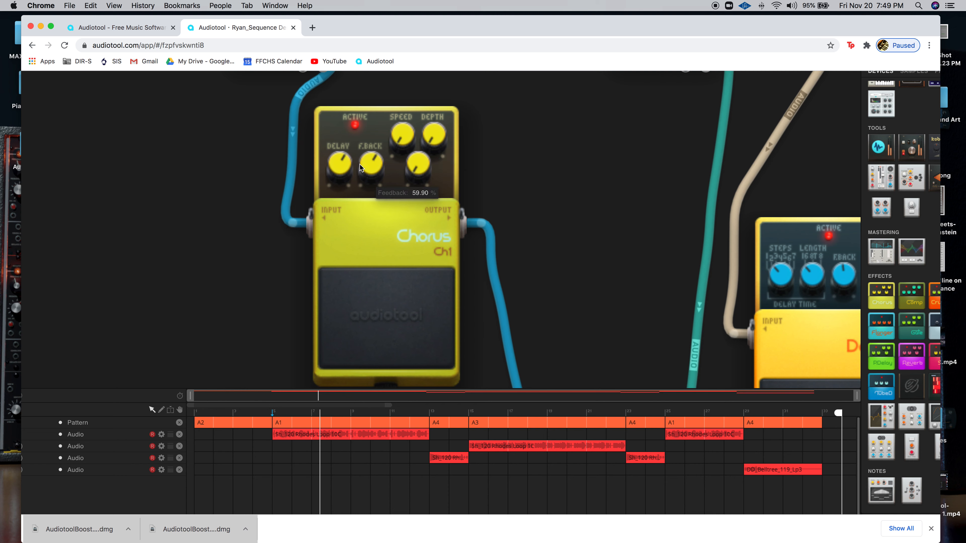
key("space")
left_click_drag(346, 169, 349, 117)
mouse_move(343, 160)
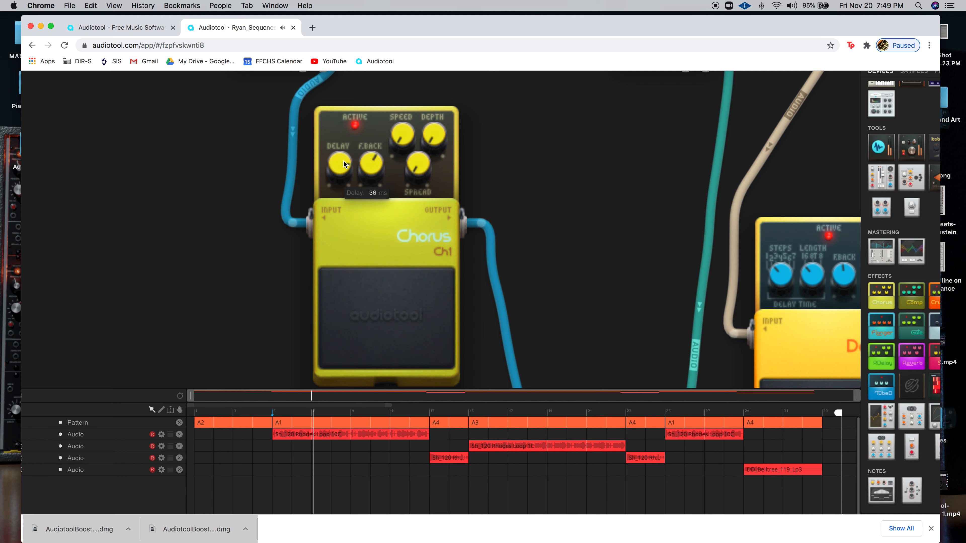
Lower the Chorus's delay, raise its feedback to 73.15 %, and ease the feedback back slightly.
left_click_drag(344, 160, 351, 282)
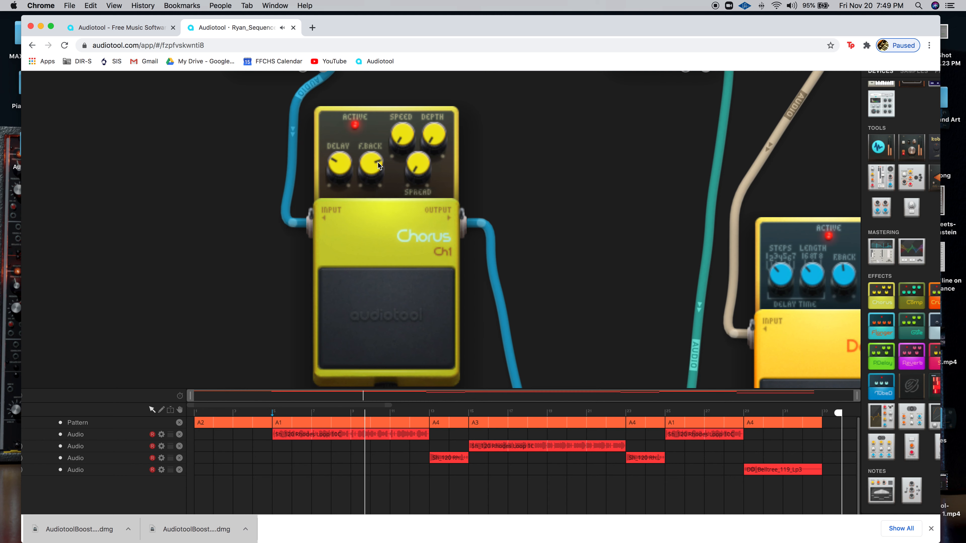
mouse_move(379, 164)
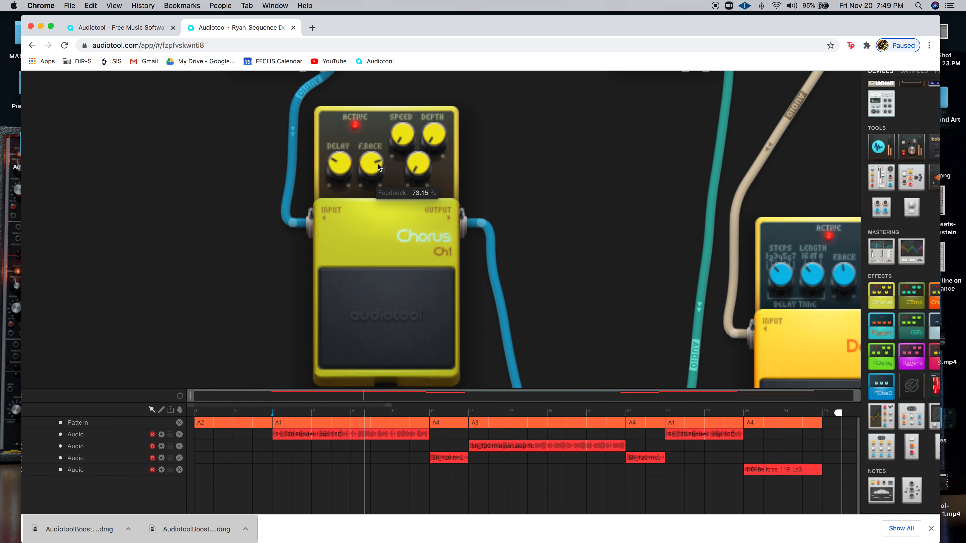
mouse_move(377, 163)
left_mouse_down()
mouse_move(366, 179)
mouse_move(371, 201)
mouse_move(371, 178)
left_mouse_up()
mouse_move(391, 126)
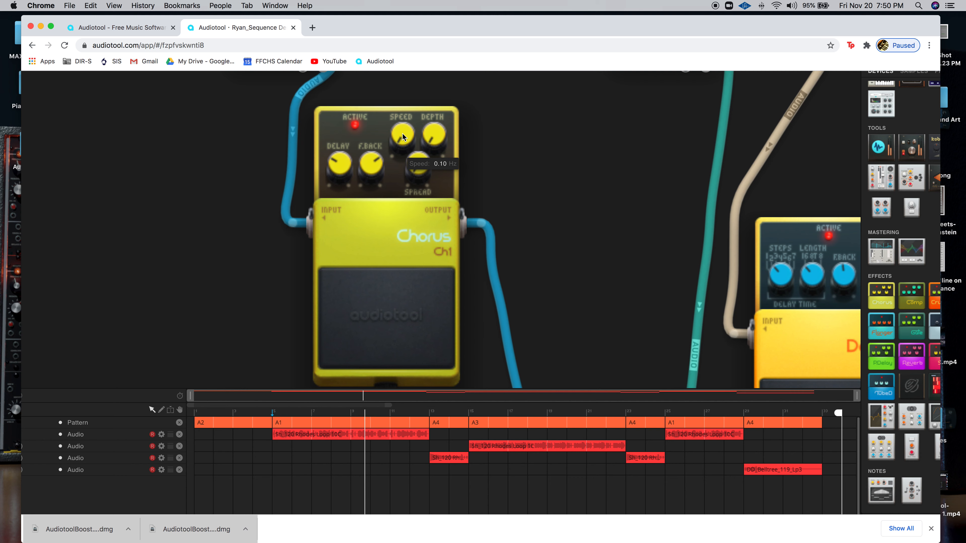
Try raising the Chorus's depth to 37.05 % and up towards maximum while playing the first A1 pattern.
left_click_drag(434, 134, 432, 49)
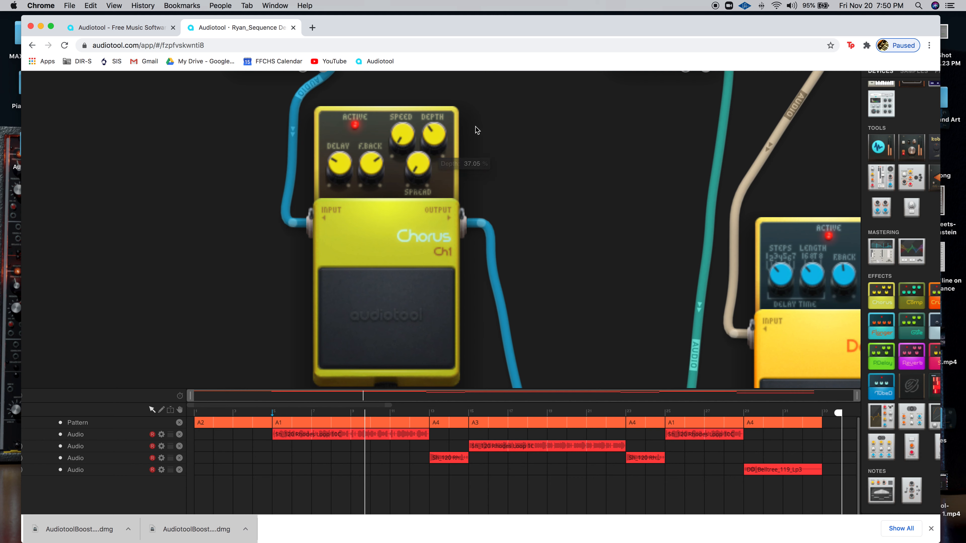
key("space")
left_click_drag(434, 135, 463, 2)
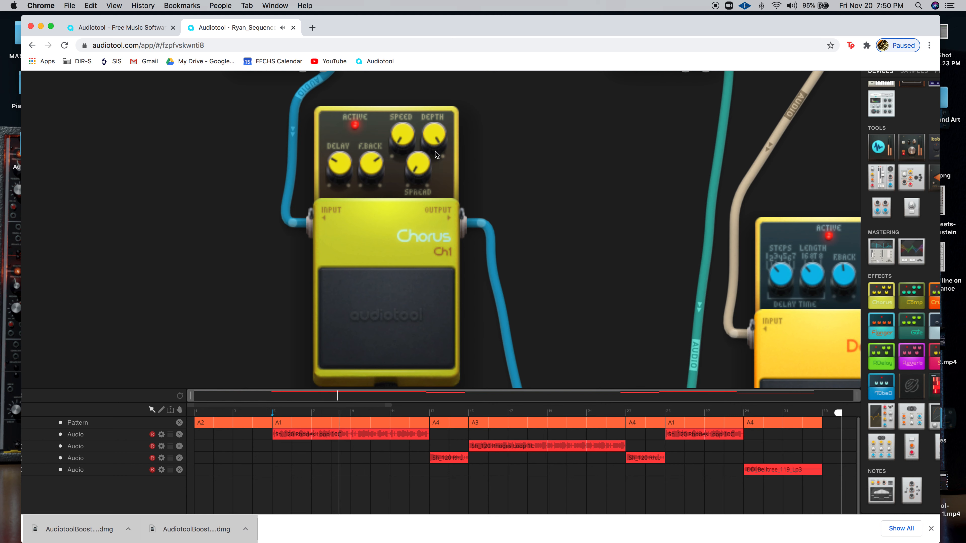
mouse_move(409, 143)
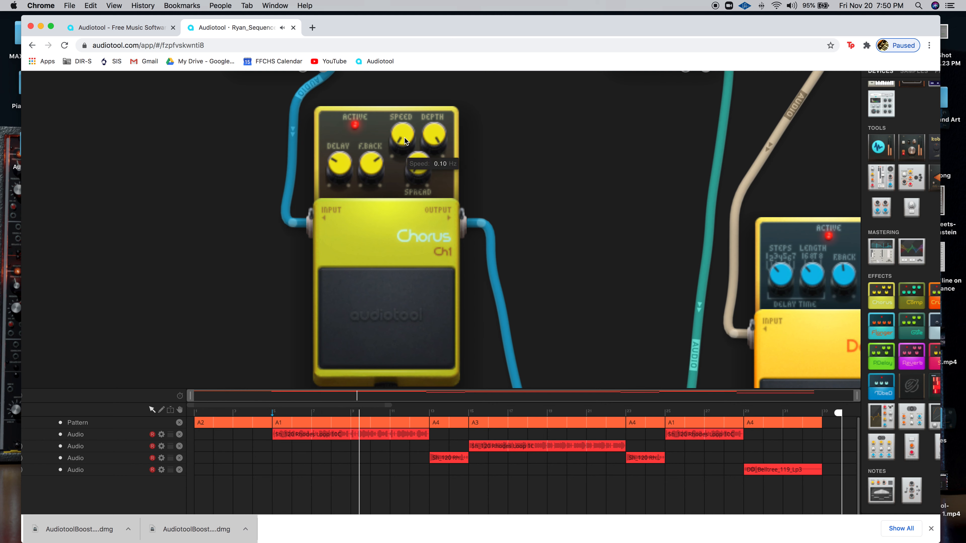
mouse_move(429, 162)
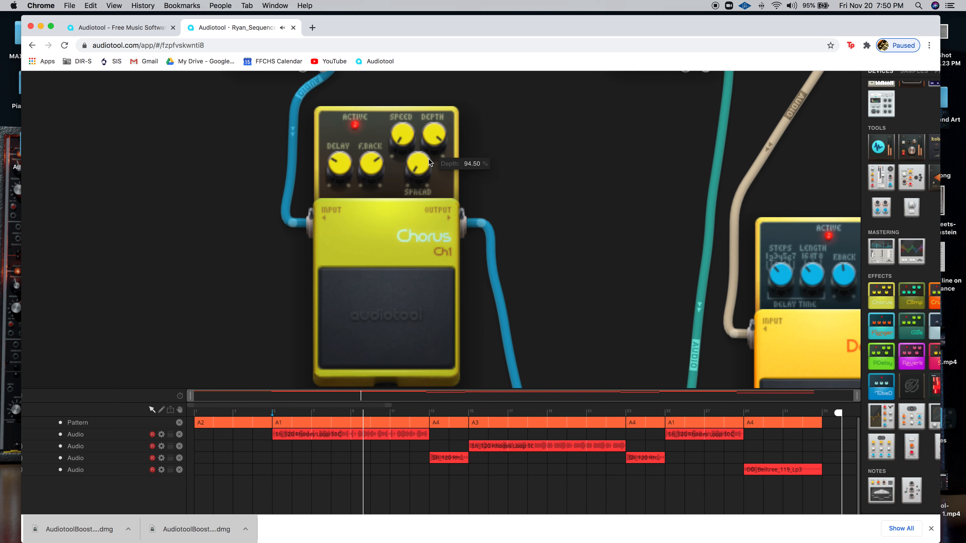
left_click_drag(426, 183, 424, 199)
mouse_move(408, 140)
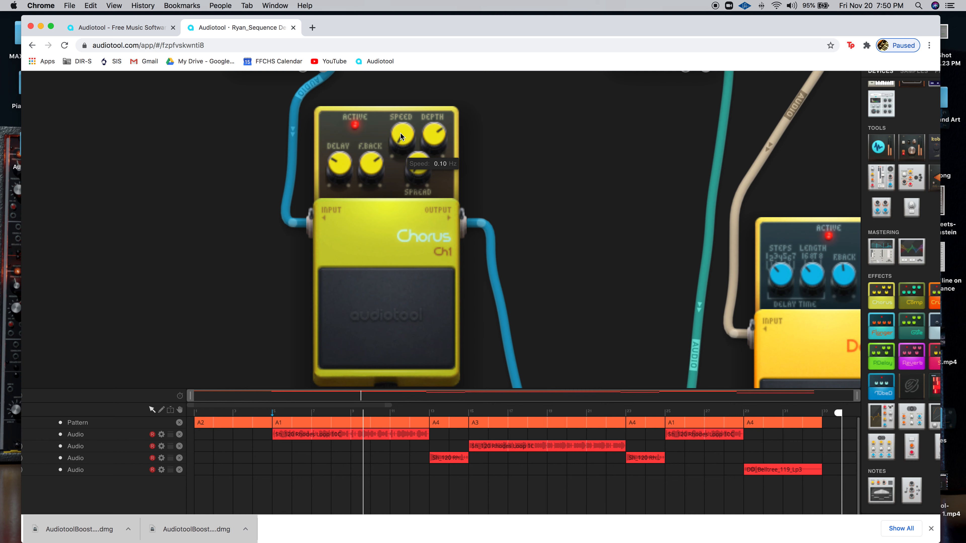
Try a faster speed and a wider spread on the Chorus while replaying the first A1 pattern.
key("space")
left_click_drag(401, 134, 411, 3)
left_click_drag(414, 154, 423, 23)
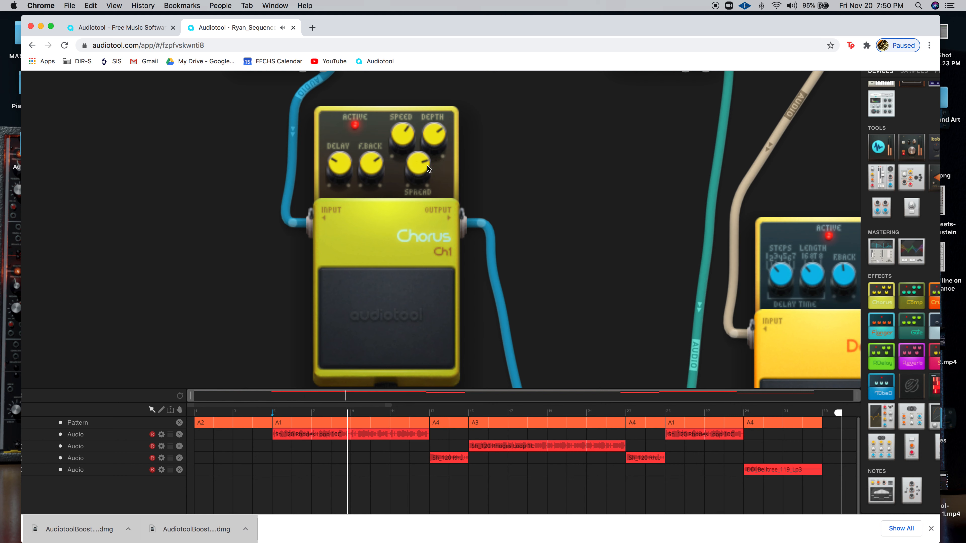
Lower the Chorus's speed and spread to about a quarter and settle its depth just below the middle during playback.
mouse_move(408, 132)
left_click_drag(411, 180, 418, 221)
left_click_drag(433, 148, 430, 241)
left_click_drag(418, 180, 420, 289)
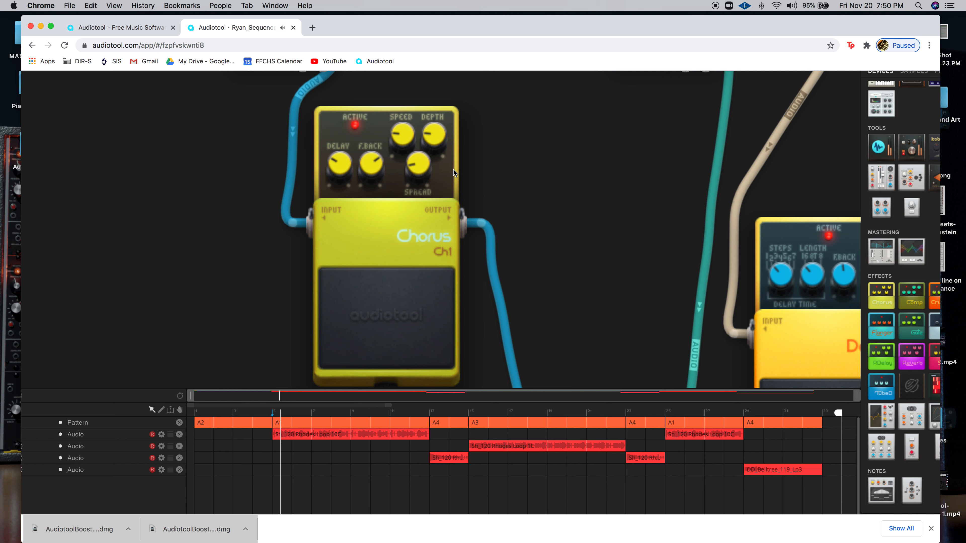
mouse_move(403, 136)
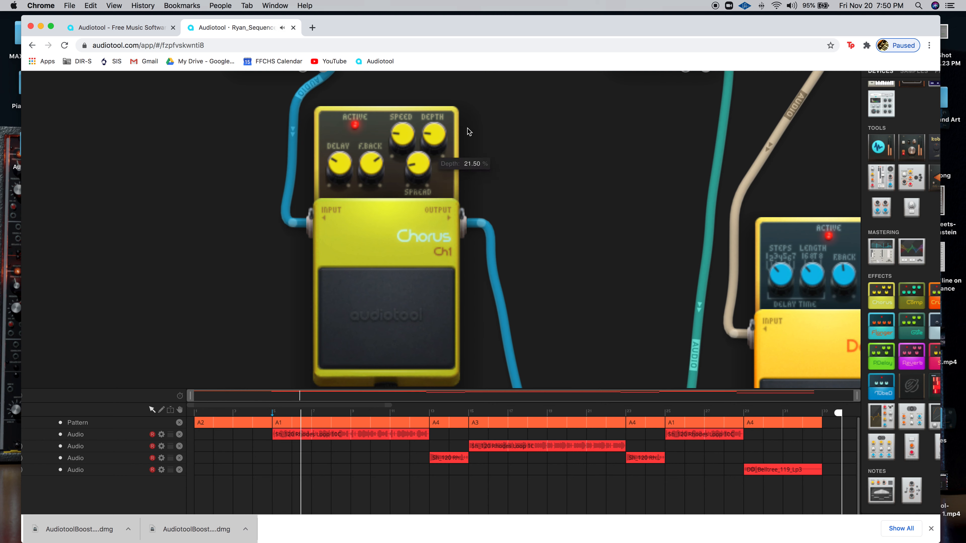
left_click_drag(433, 133, 437, 80)
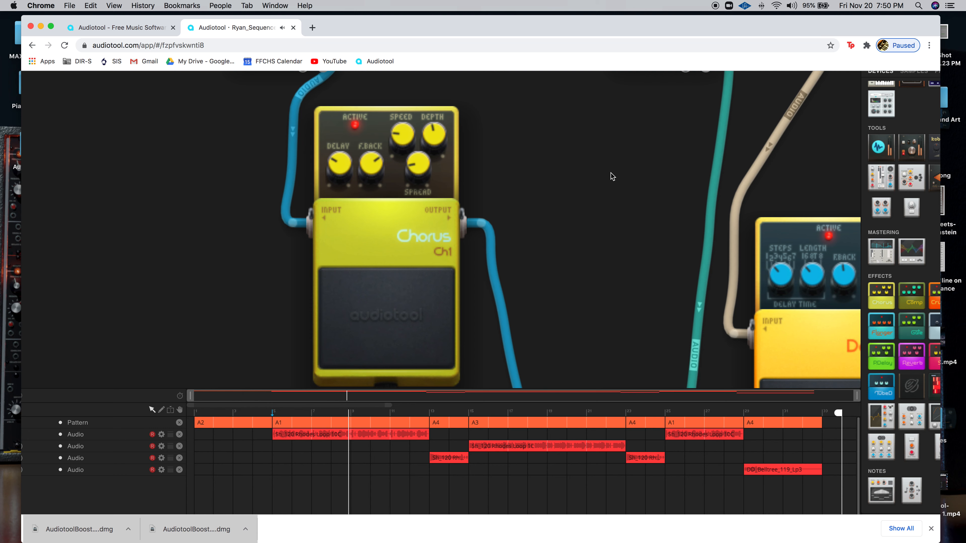
Add a Reverb effect beside the Delay and unplug its cable from mixer channel 6.
scroll(524, 185, "down", 5)
left_click_drag(729, 212, 478, 186)
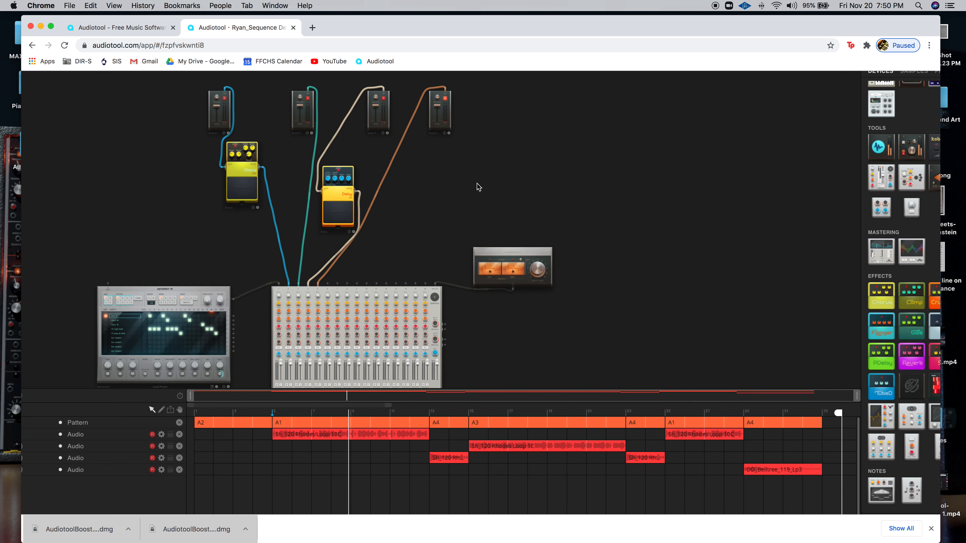
scroll(849, 320, "down", 10)
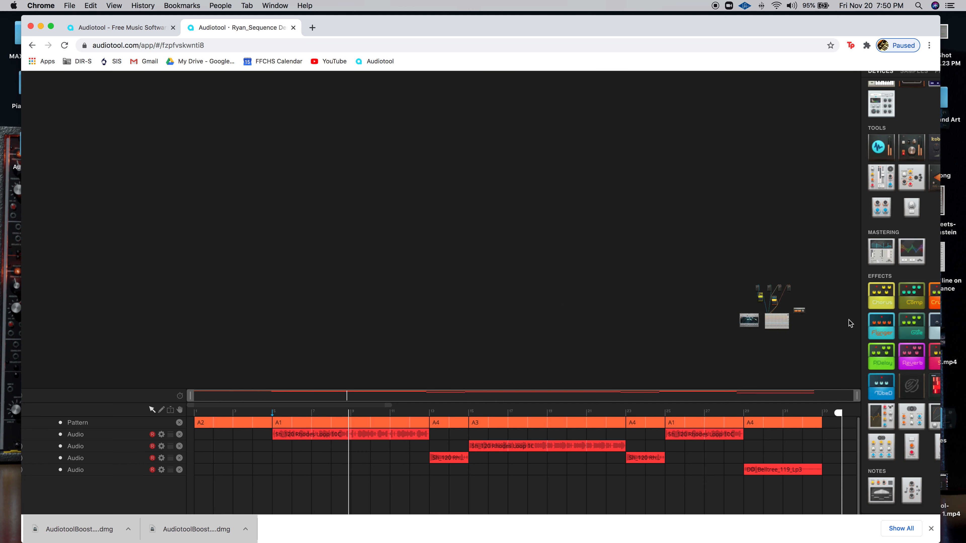
scroll(849, 320, "down", 3)
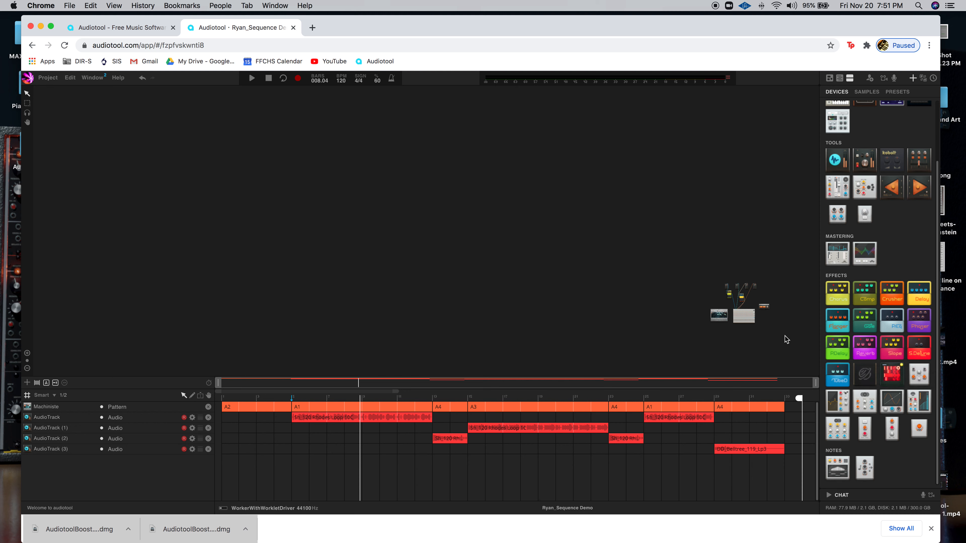
left_click_drag(785, 337, 455, 194)
scroll(660, 259, "down", 5)
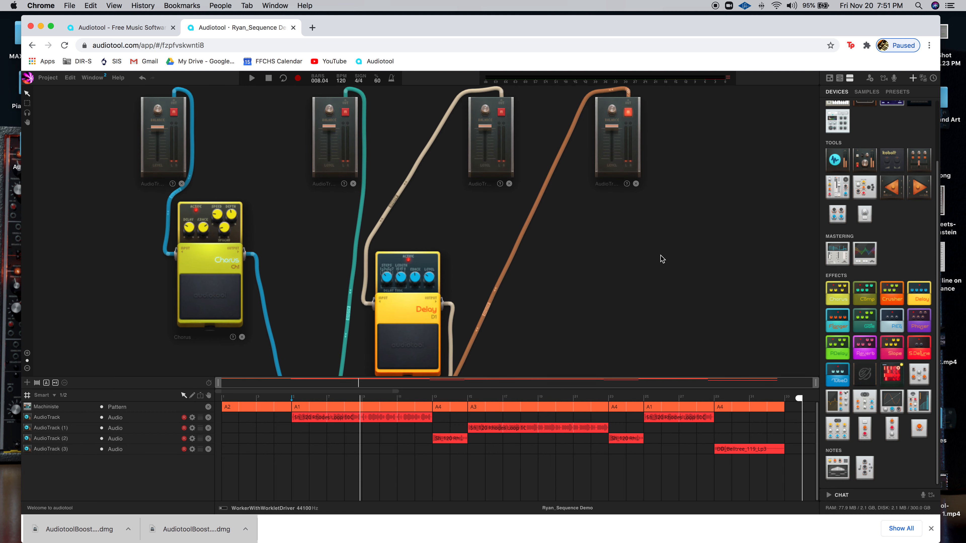
scroll(660, 258, "up", 3)
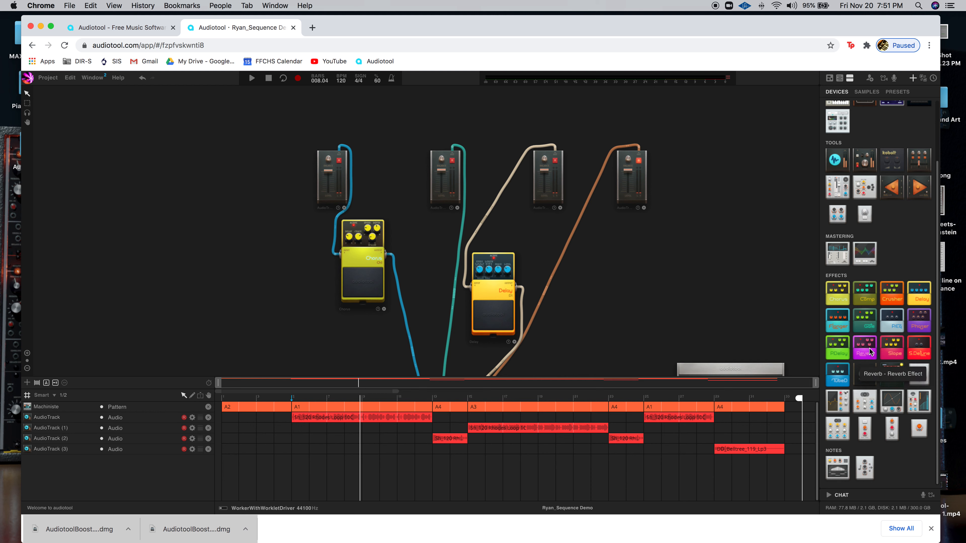
left_click_drag(870, 351, 487, 253)
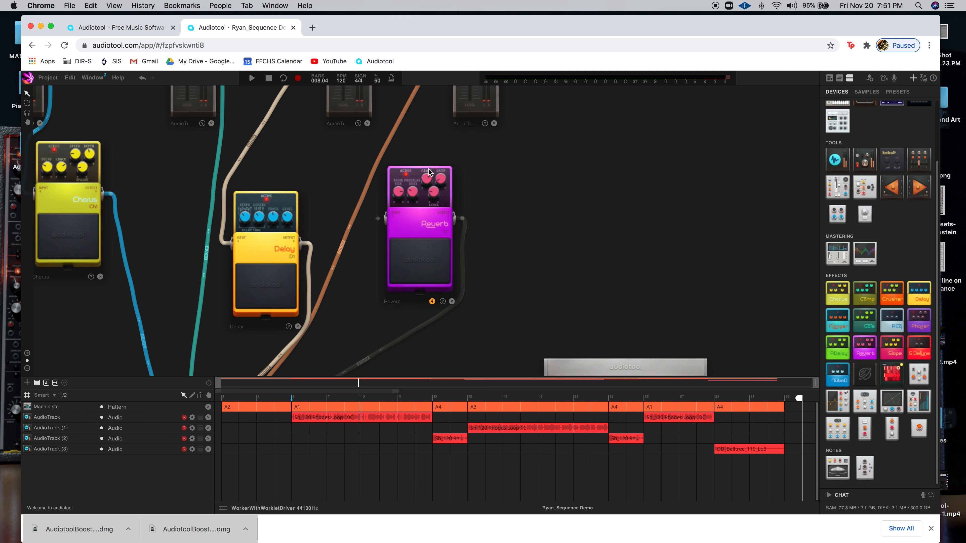
left_click_drag(445, 334, 540, 212)
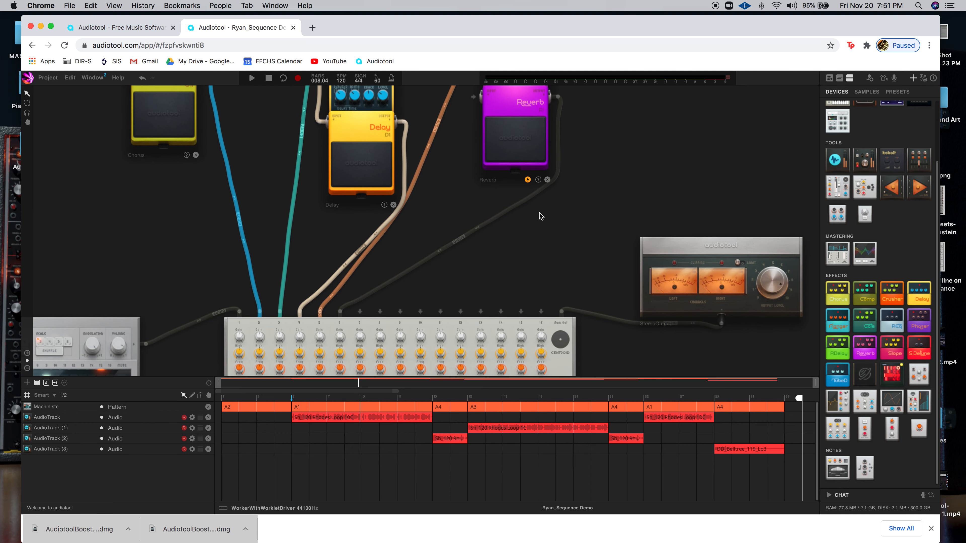
left_click_drag(341, 312, 572, 229)
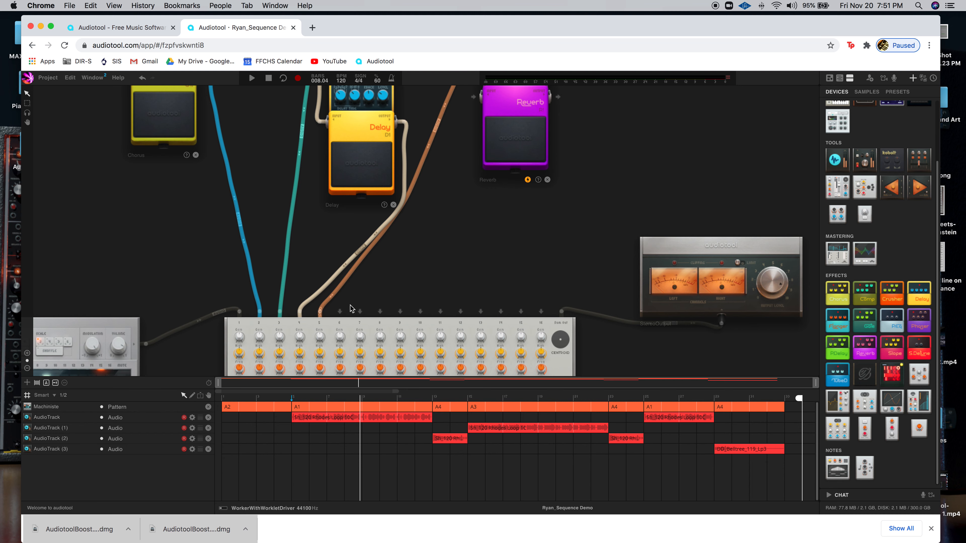
Route the fourth audio track's brown cable through the Reverb into mixer channel 5 and recolour the output cable Chocolate.
left_click_drag(321, 313, 474, 163)
left_click_drag(557, 164, 320, 324)
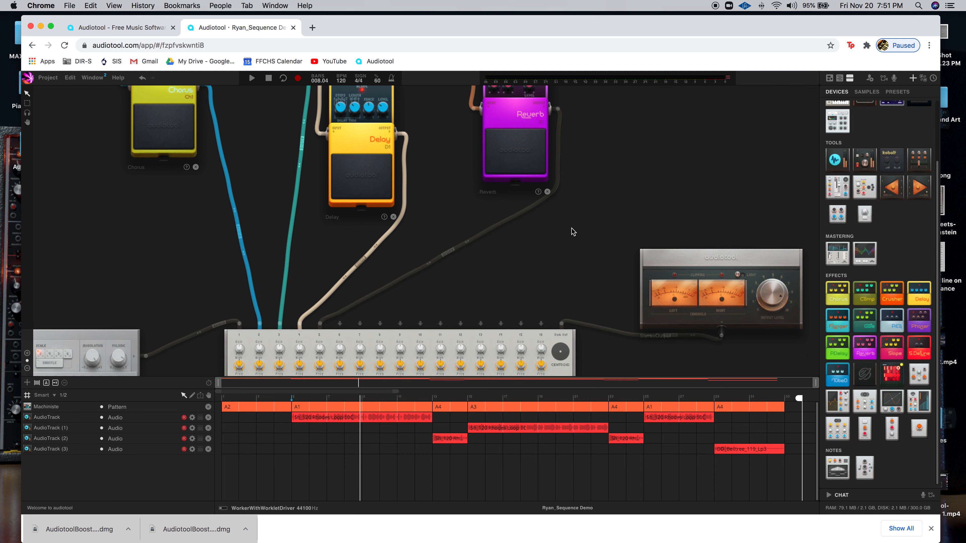
right_click(531, 206)
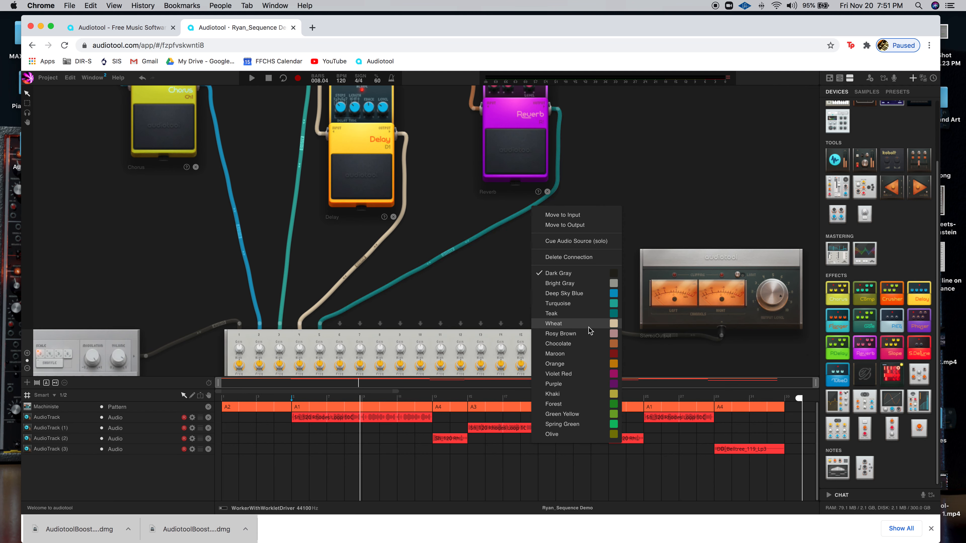
left_click(567, 345)
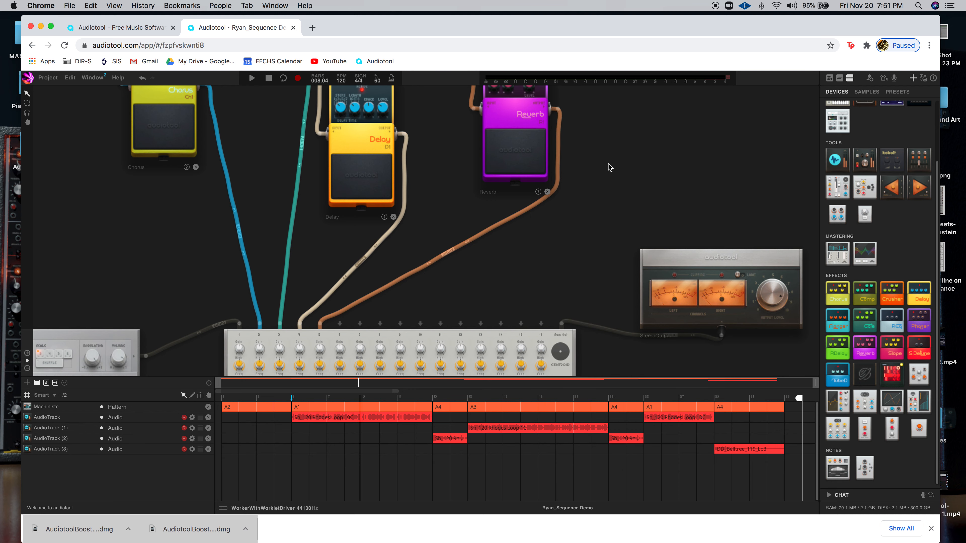
Play the fourth audio track's clip from the start of the last A4 pattern to hear the Reverb.
scroll(578, 267, "up", 5)
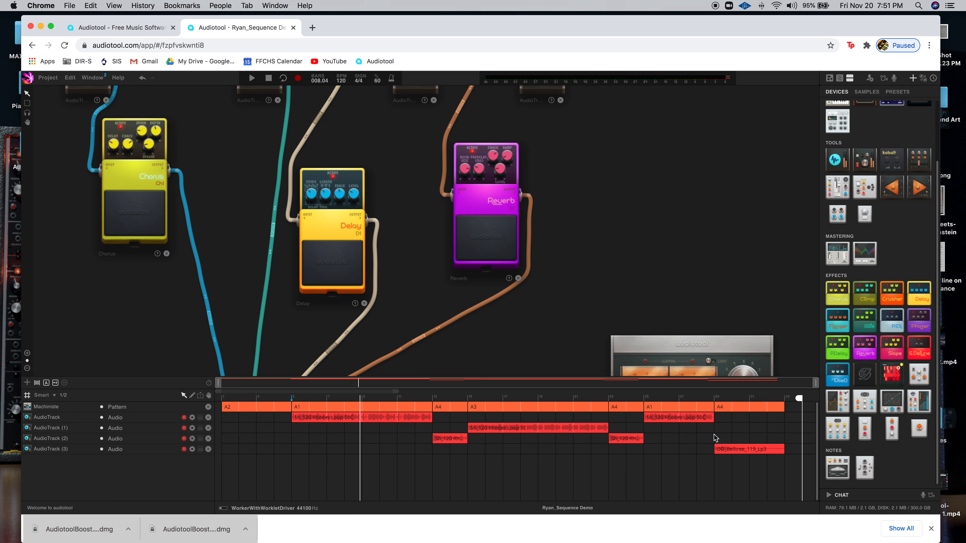
left_click(714, 398)
scroll(584, 173, "up", 3)
key("space")
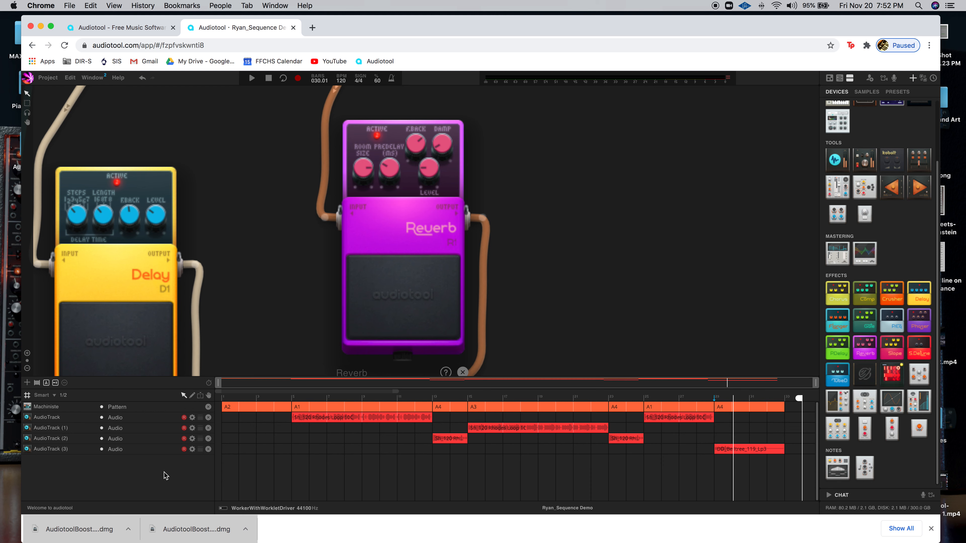
key("space")
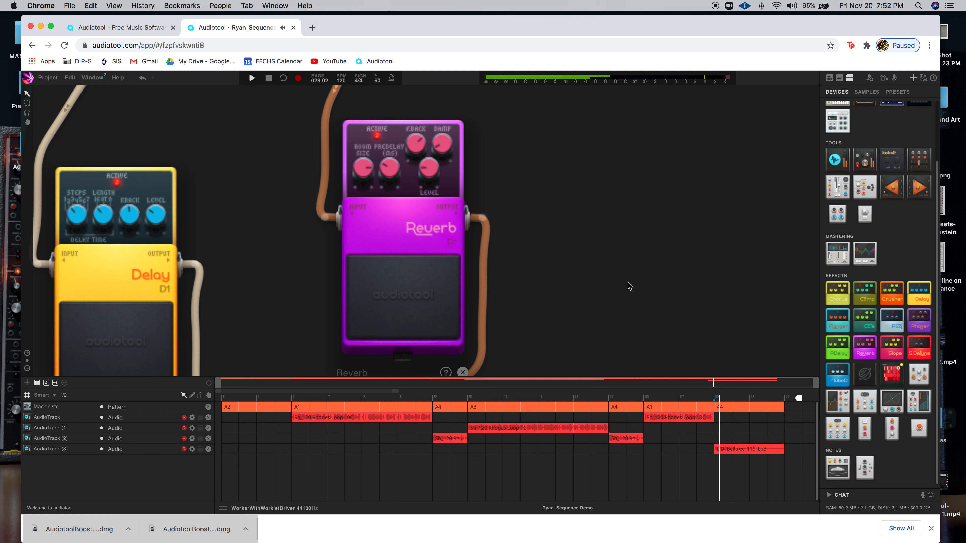
key("space")
Examine the mixer's channel strips and follow the coloured cables from their inputs back to the audio tracks.
left_click_drag(633, 240, 642, 212)
scroll(643, 213, "down", 10)
scroll(643, 213, "left", 6)
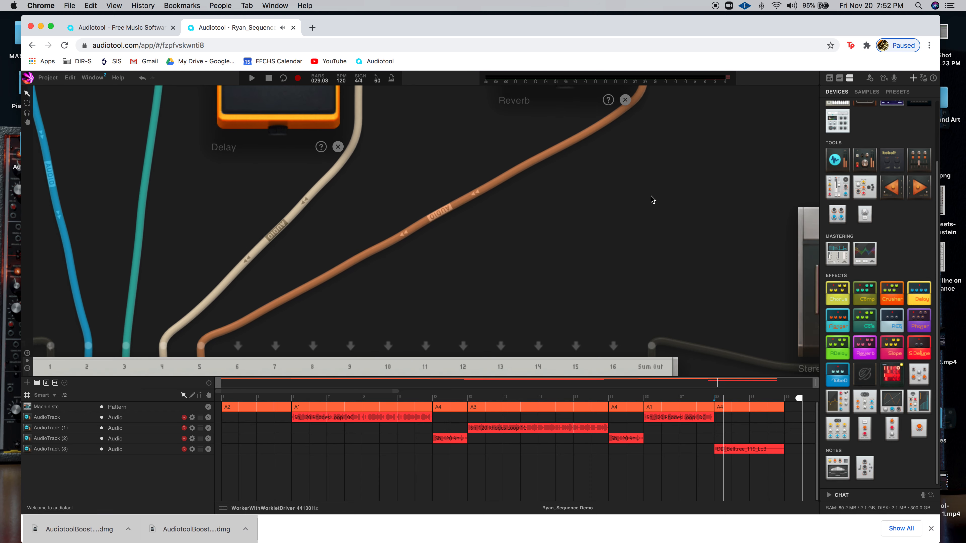
left_click_drag(528, 227, 639, 112)
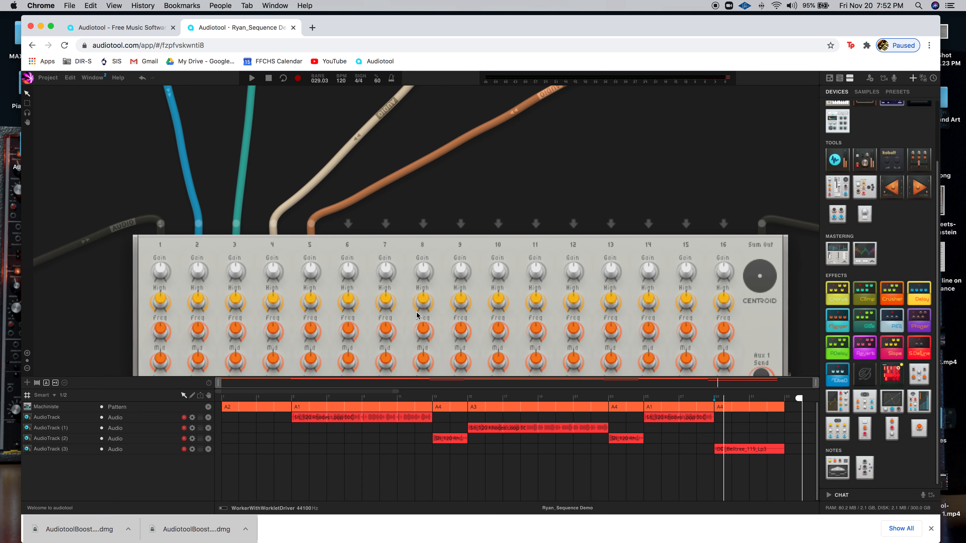
scroll(415, 312, "down", 6)
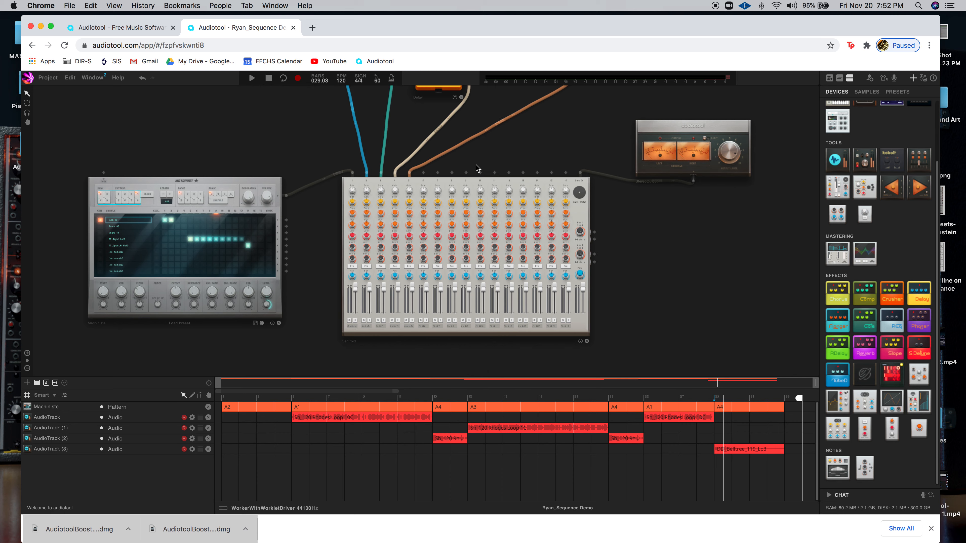
scroll(413, 323, "up", 5)
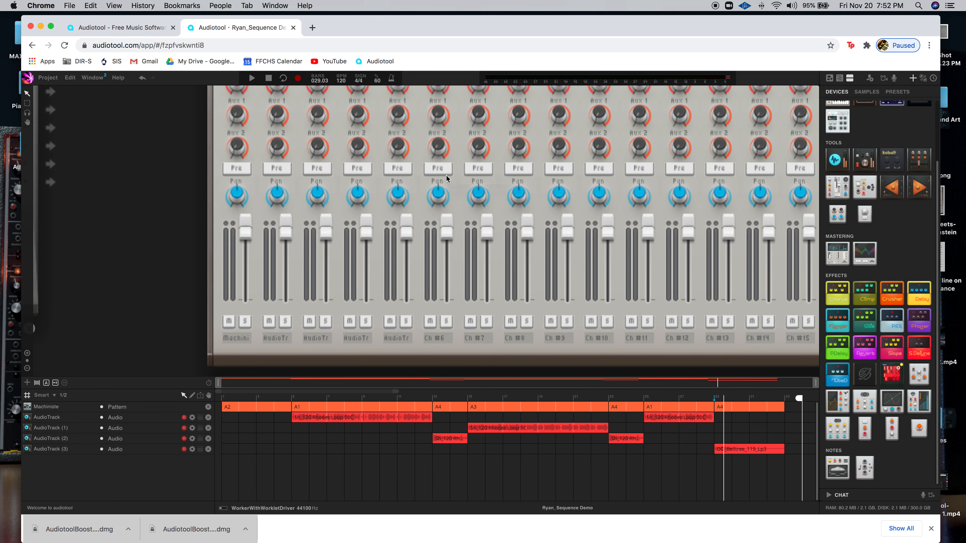
left_click_drag(116, 184, 126, 393)
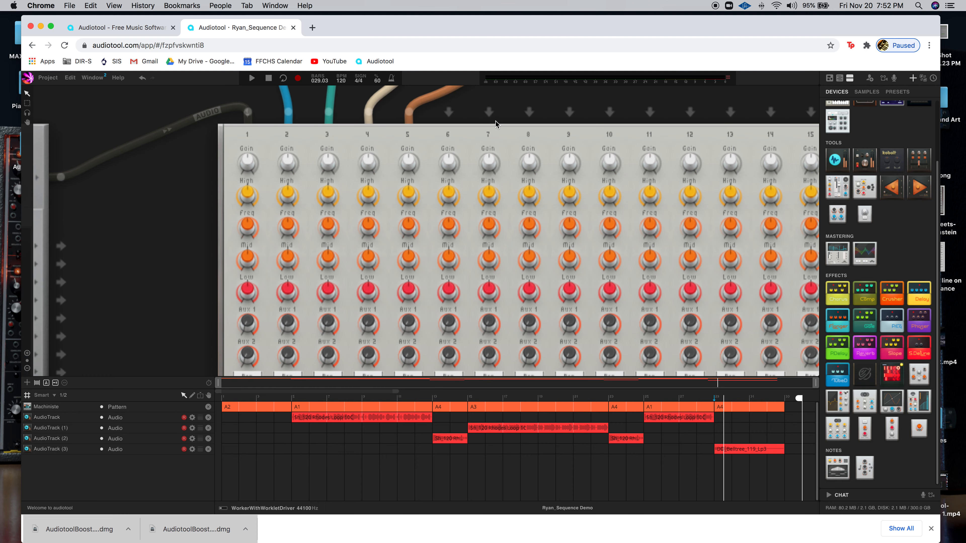
scroll(495, 121, "down", 5)
scroll(556, 102, "up", 2)
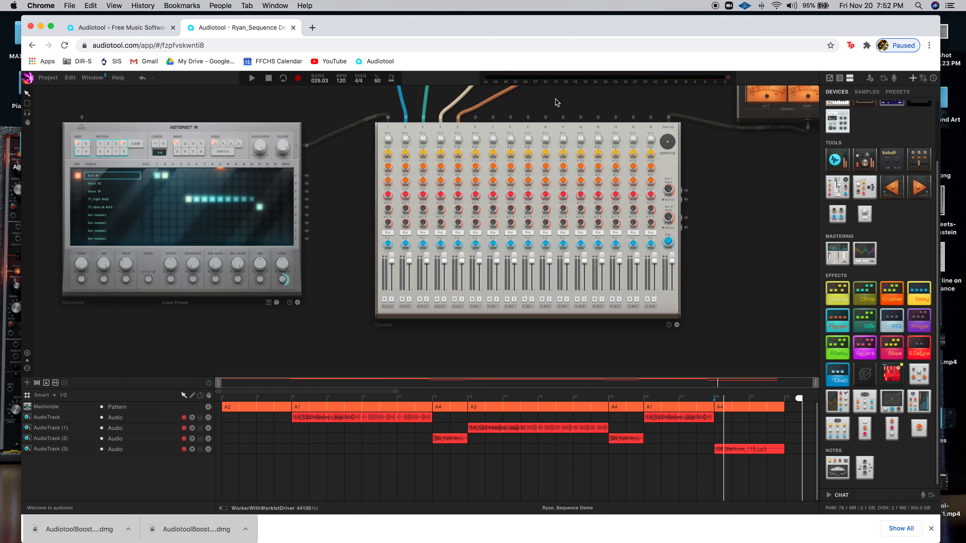
left_click_drag(618, 95, 442, 270)
left_click_drag(524, 138, 380, 455)
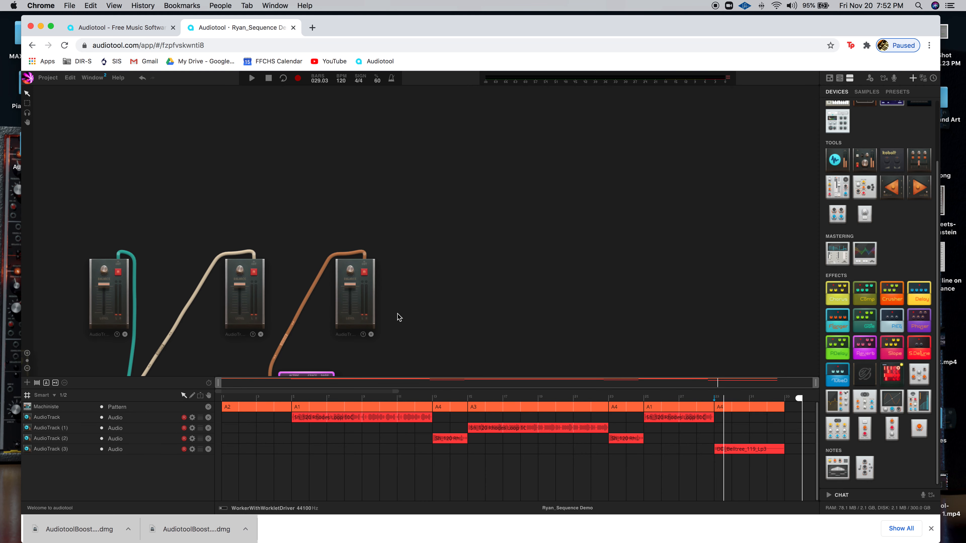
Replay the last A4 pattern and inspect the Reverb's controls up close.
left_click_drag(397, 315, 433, 222)
left_click_drag(455, 321, 521, 283)
key("space")
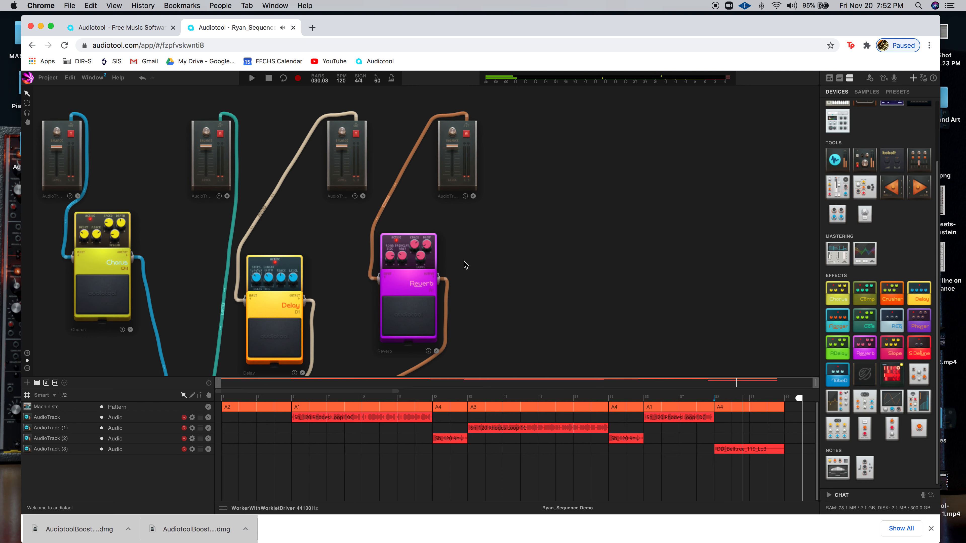
scroll(464, 264, "up", 3)
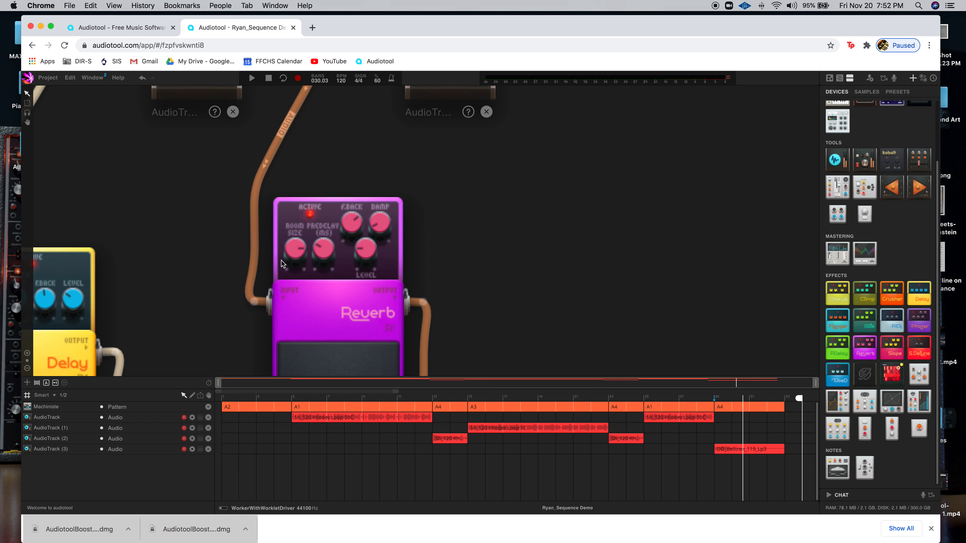
Raise the Reverb's room size and pre-delay and set its dry/wet level to about 77% while playing the last A4 pattern.
left_click_drag(293, 249, 293, 200)
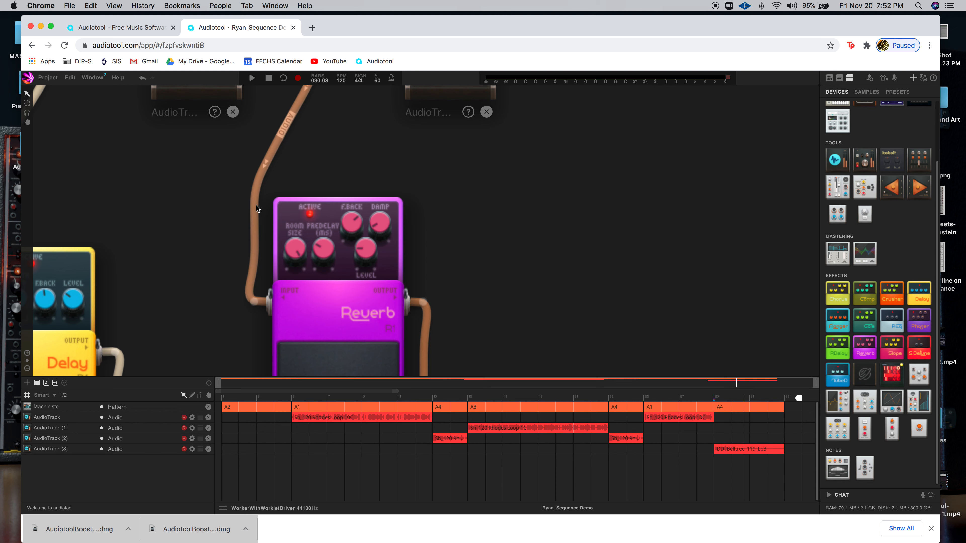
mouse_move(337, 245)
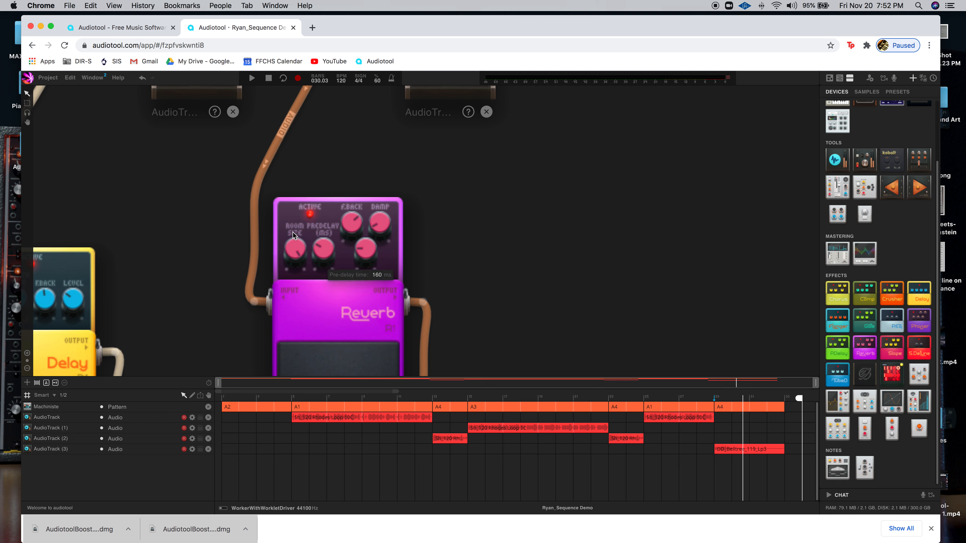
left_click_drag(324, 251, 372, 148)
left_click_drag(362, 246, 362, 190)
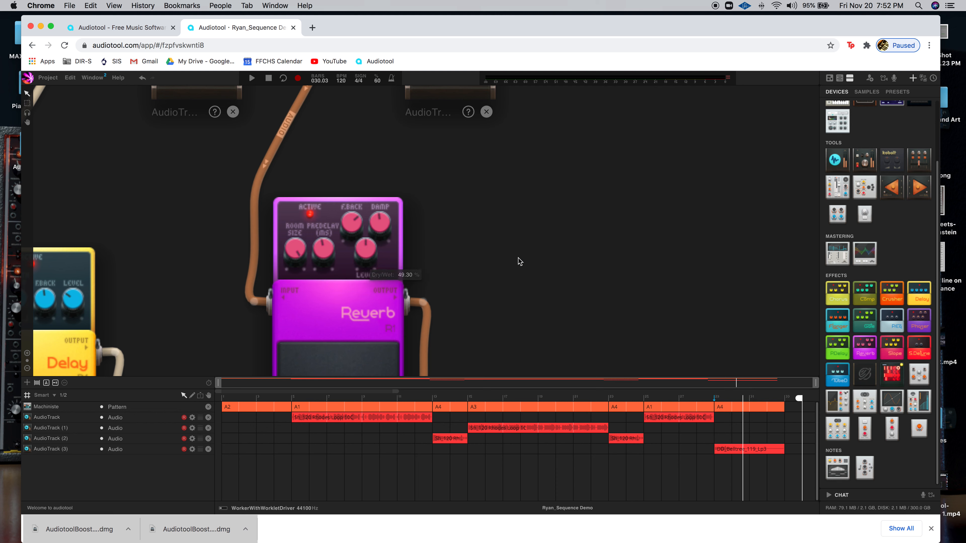
key("space")
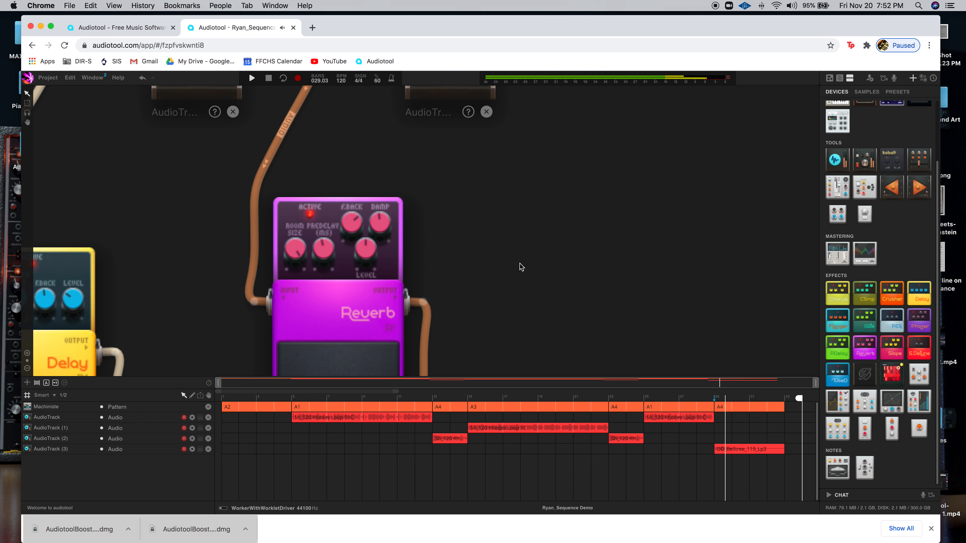
mouse_move(367, 255)
left_click_drag(367, 253, 365, 193)
mouse_move(321, 251)
left_click_drag(321, 251, 319, 218)
Raise the Reverb's damping, readjust its feedback and reduce its room size while replaying the last A4 pattern.
mouse_move(381, 220)
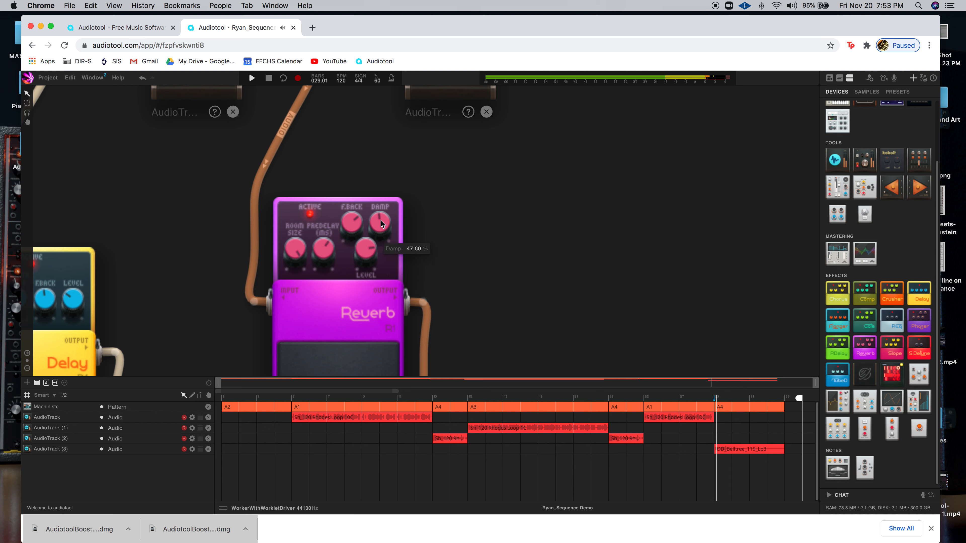
left_click_drag(378, 219, 380, 189)
mouse_move(346, 223)
left_mouse_down()
mouse_move(359, 258)
mouse_move(353, 227)
left_mouse_up()
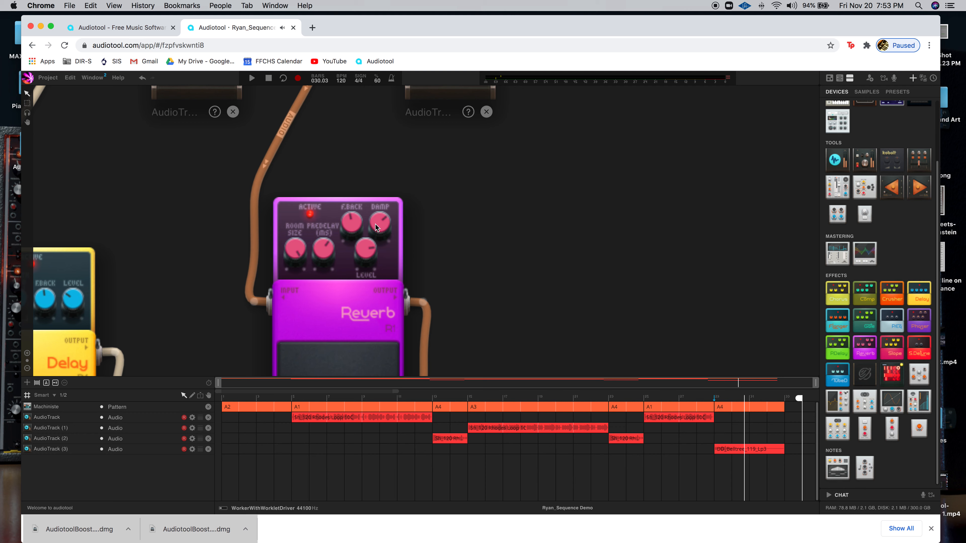
left_click_drag(375, 224, 352, 177)
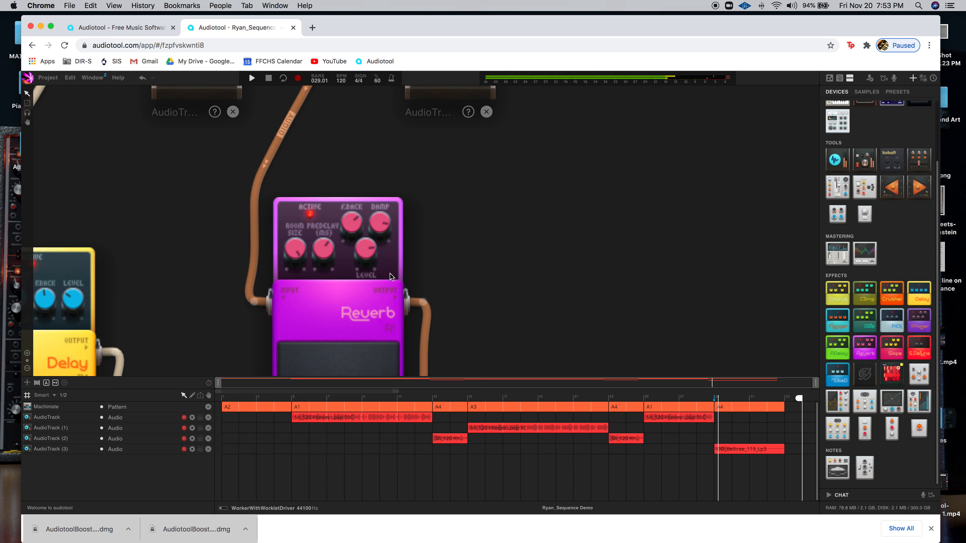
left_click_drag(297, 247, 300, 294)
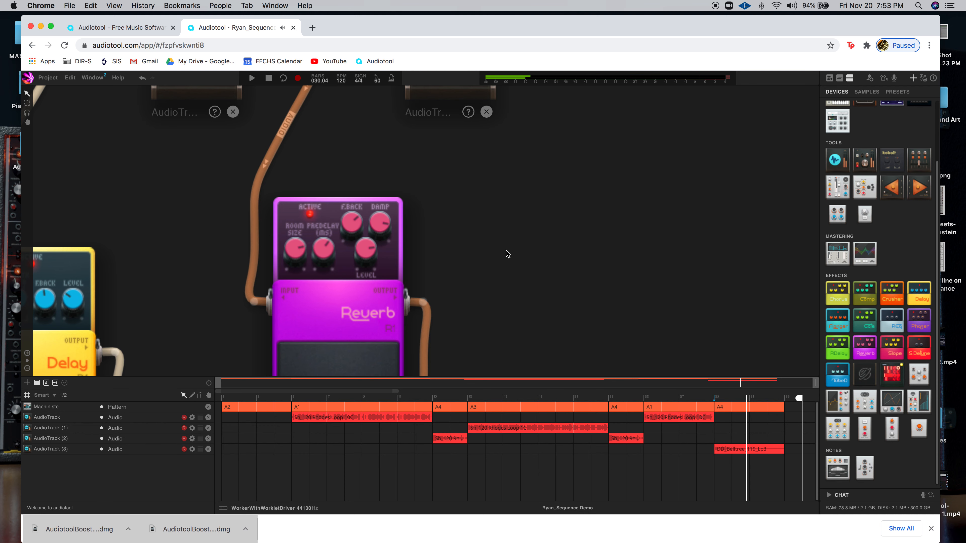
Bypass the Reverb to compare the dry sound of the last A4 pattern, and reactivate the pedal.
left_click_drag(507, 251, 539, 211)
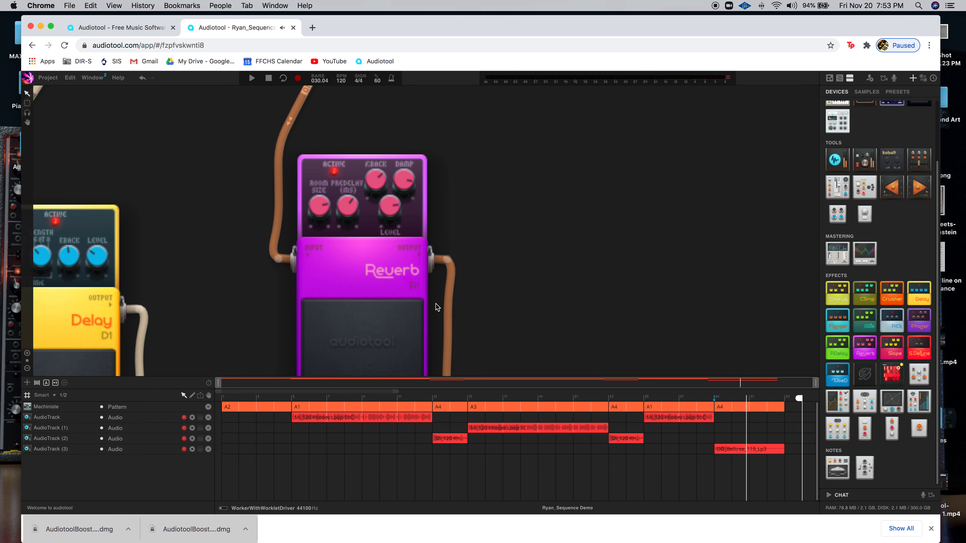
left_click(369, 310)
left_click(376, 312)
key("space")
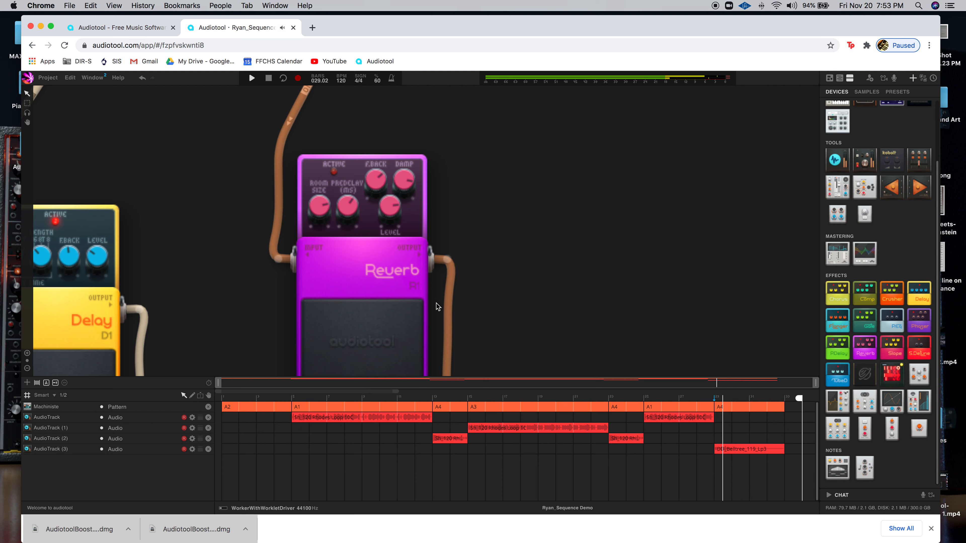
left_click(357, 329)
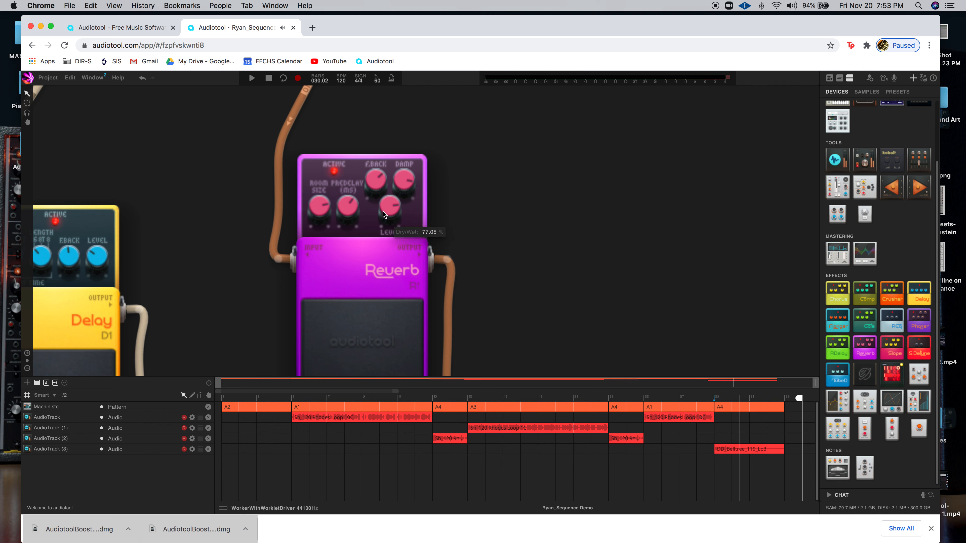
Set the Reverb's pre-delay to 148 ms, raise its room size and set the feedback to about 79%, replaying the last A4 pattern to check.
left_click_drag(351, 264, 354, 270)
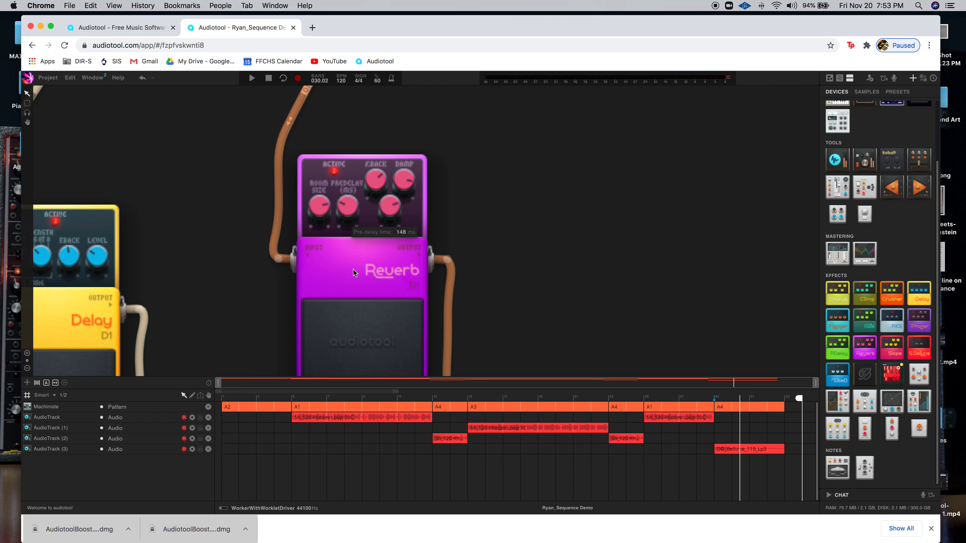
key("space")
left_click_drag(321, 207, 328, 156)
key("space")
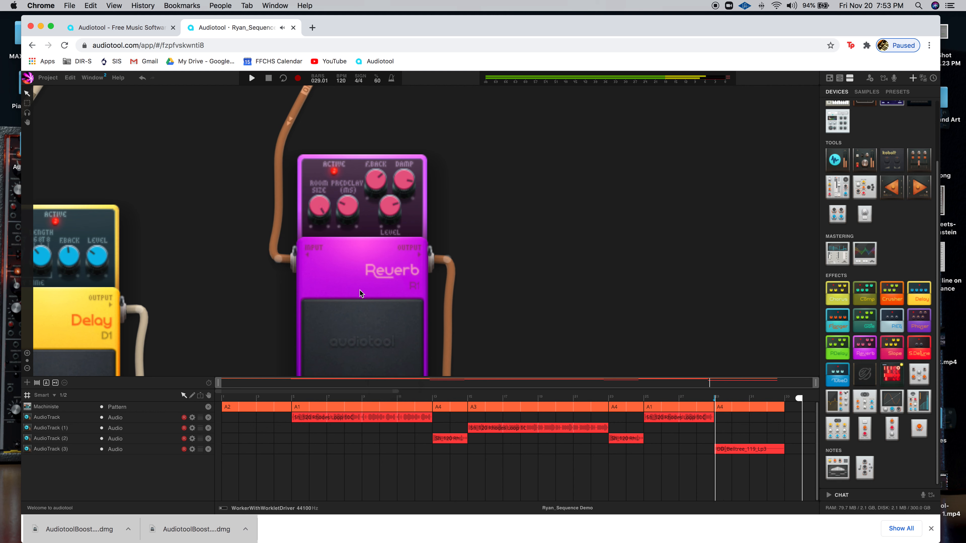
key("space")
left_click_drag(371, 184, 371, 151)
key("space")
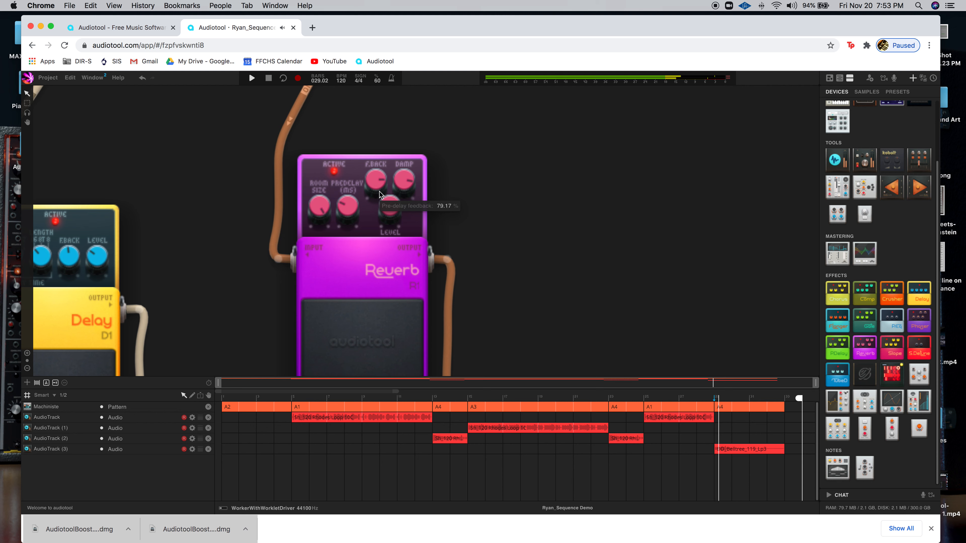
key("space")
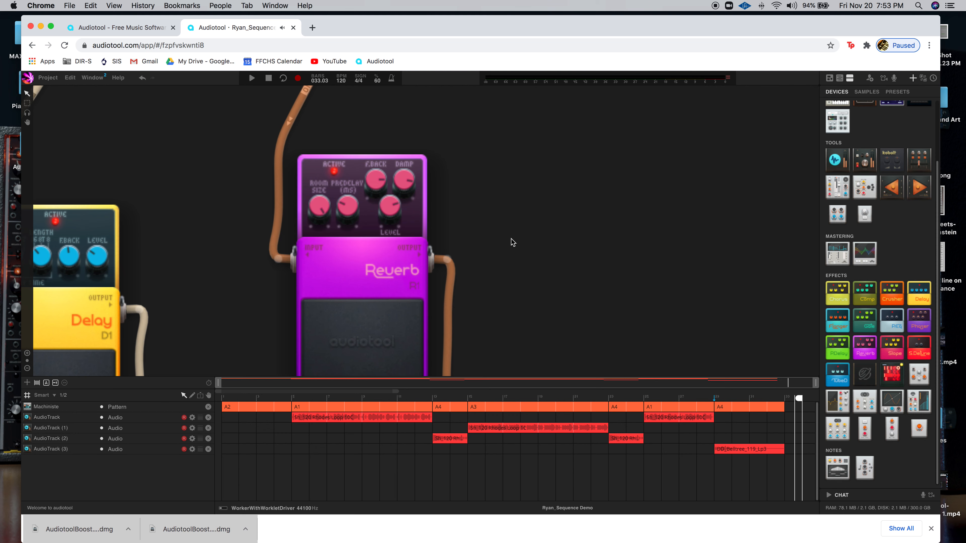
Space out the devices by moving the first and second audio tracks, the master output and the Machiniste for a tidier cable layout.
scroll(496, 232, "down", 5)
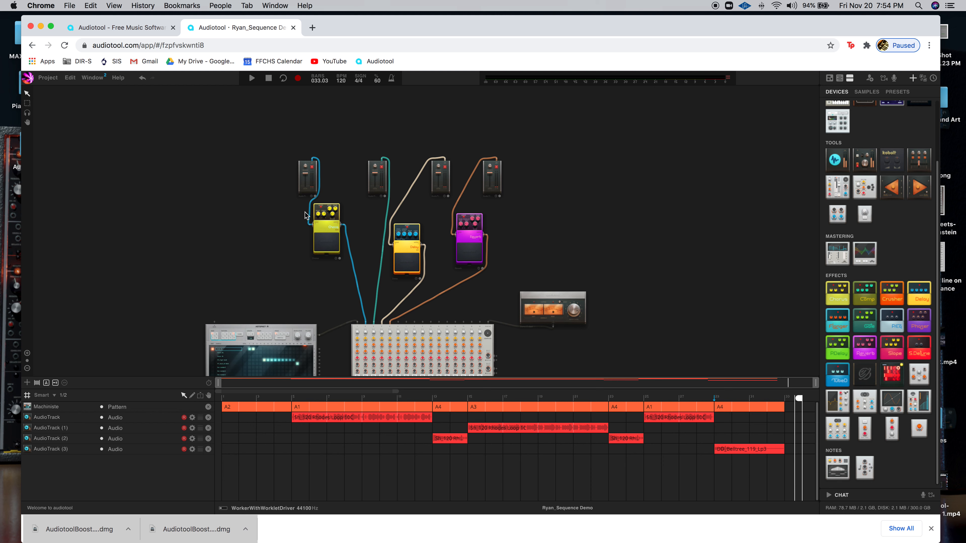
scroll(548, 252, "left", 3)
scroll(548, 251, "down", 2)
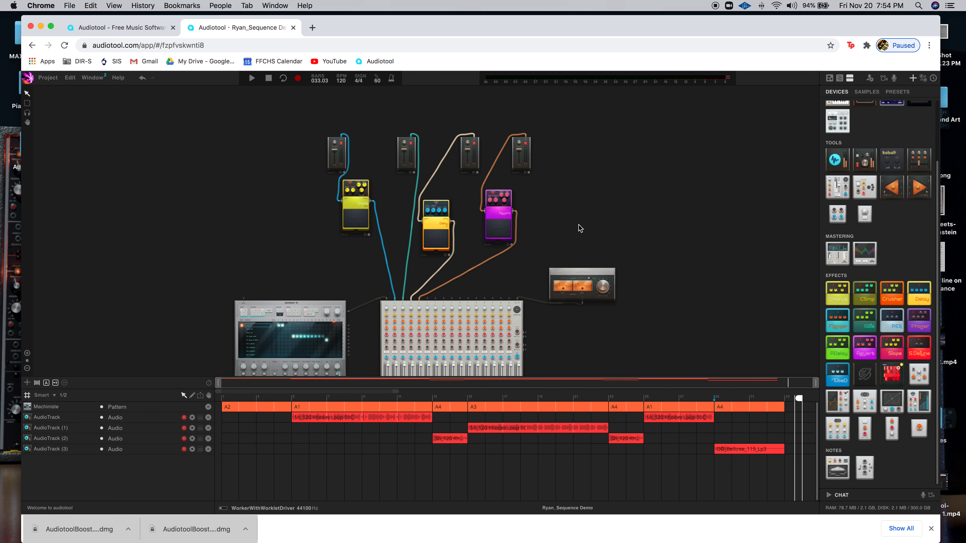
left_click_drag(416, 165, 402, 137)
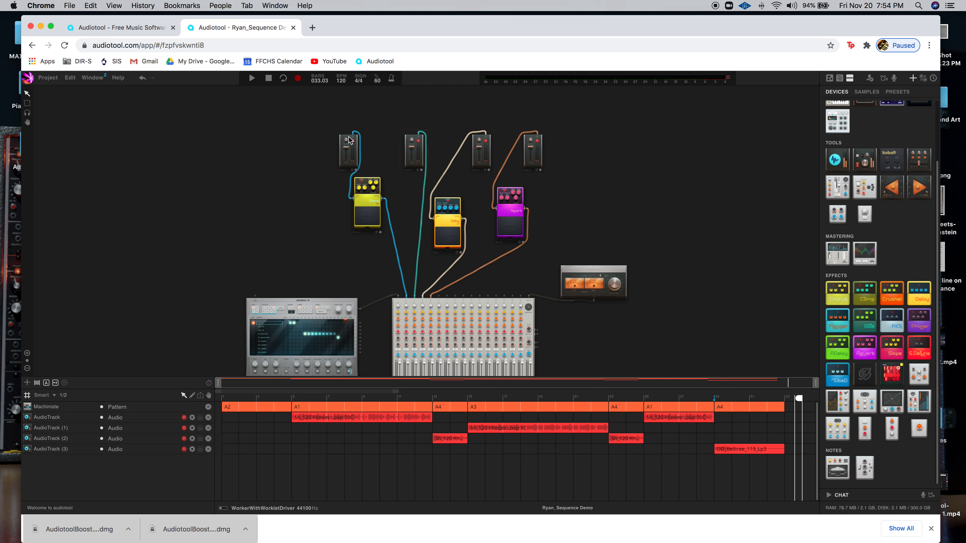
left_click_drag(340, 139, 335, 137)
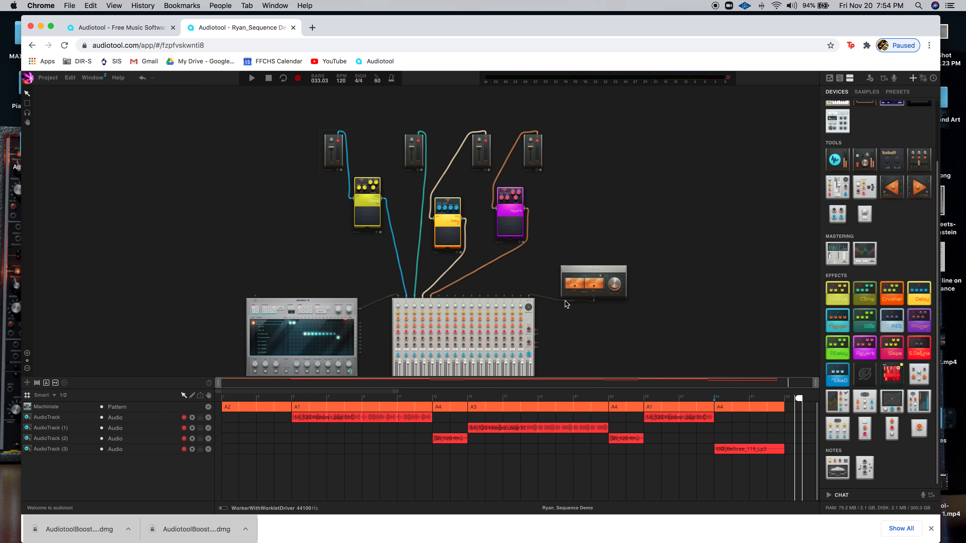
left_click_drag(604, 271, 631, 266)
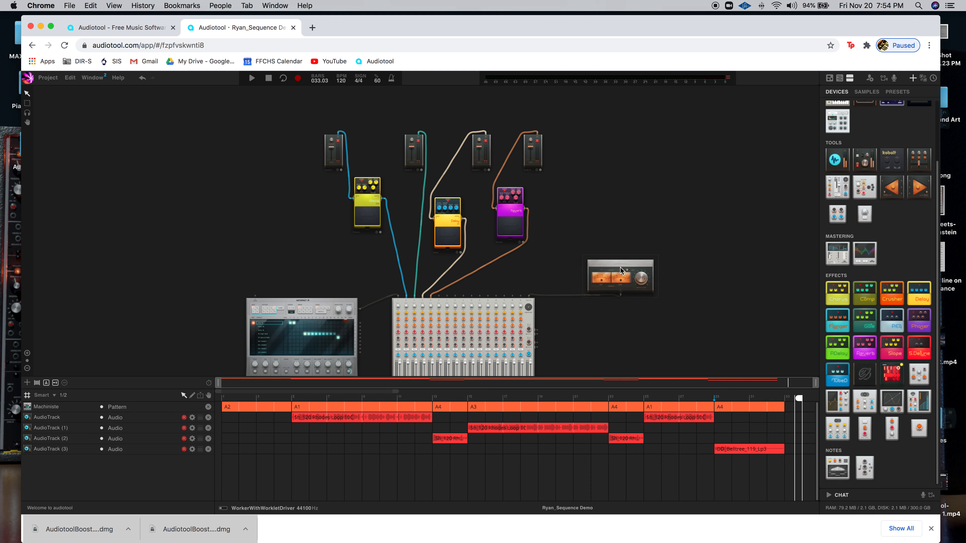
left_click_drag(318, 303, 332, 307)
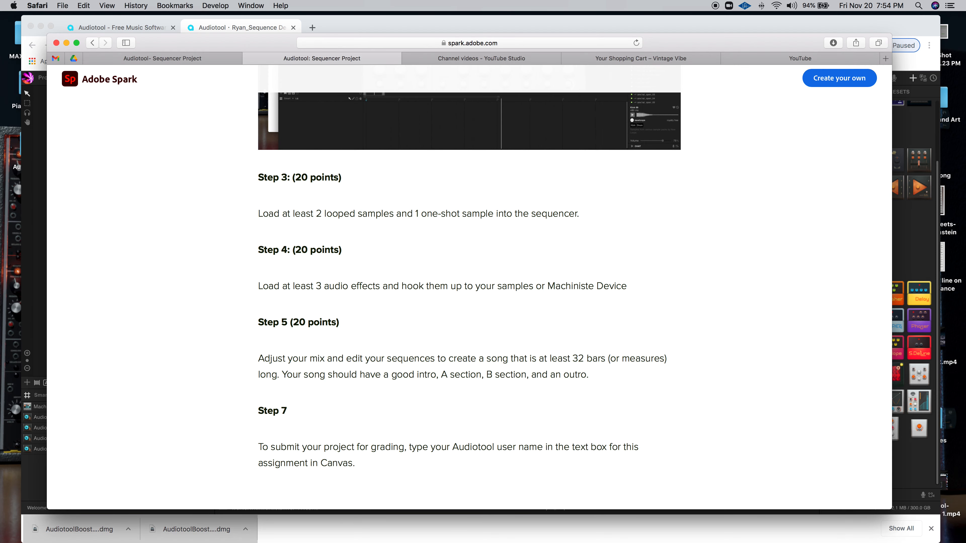
Review the Audiotool: Sequencer Project assignment page in Safari up to its title, and switch back to the Audiotool project in Chrome.
scroll(648, 299, "up", 15)
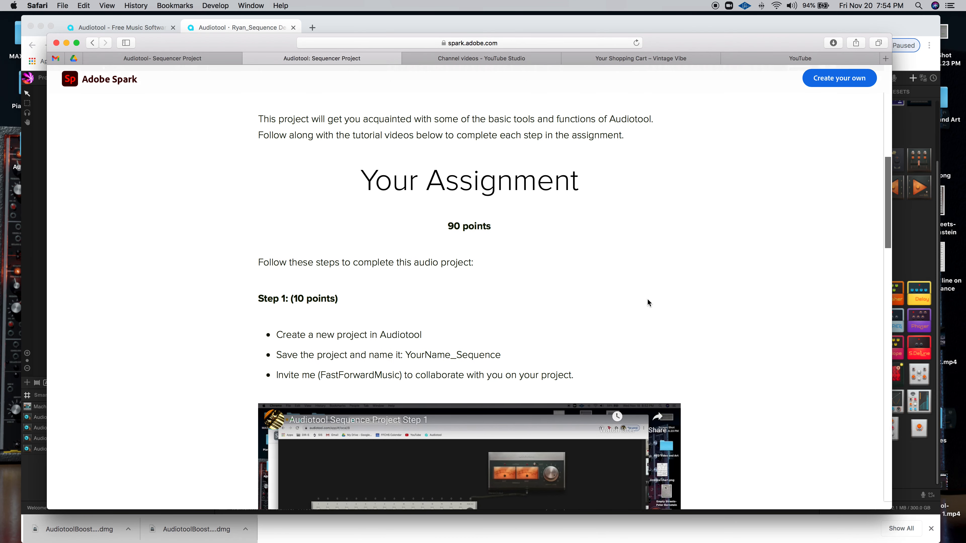
scroll(648, 299, "up", 10)
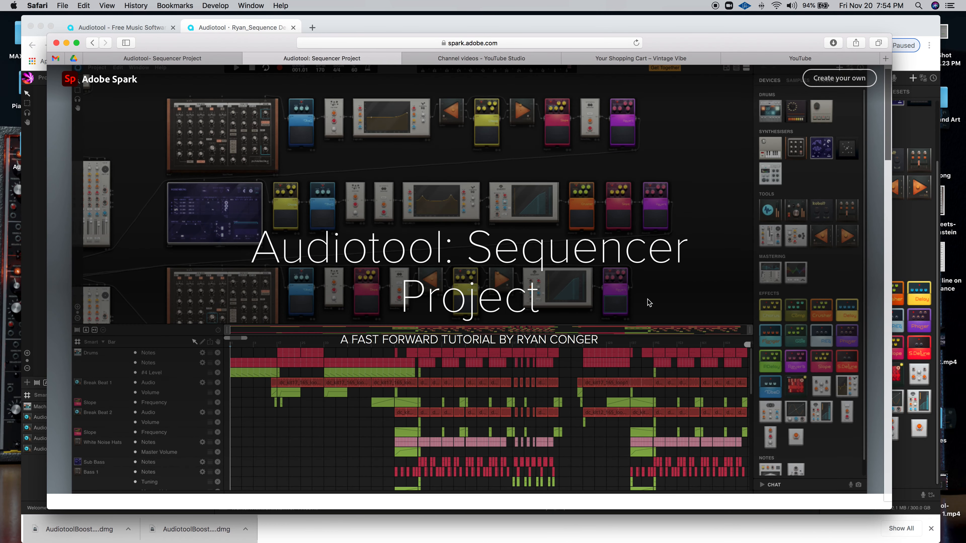
scroll(650, 303, "up", 2)
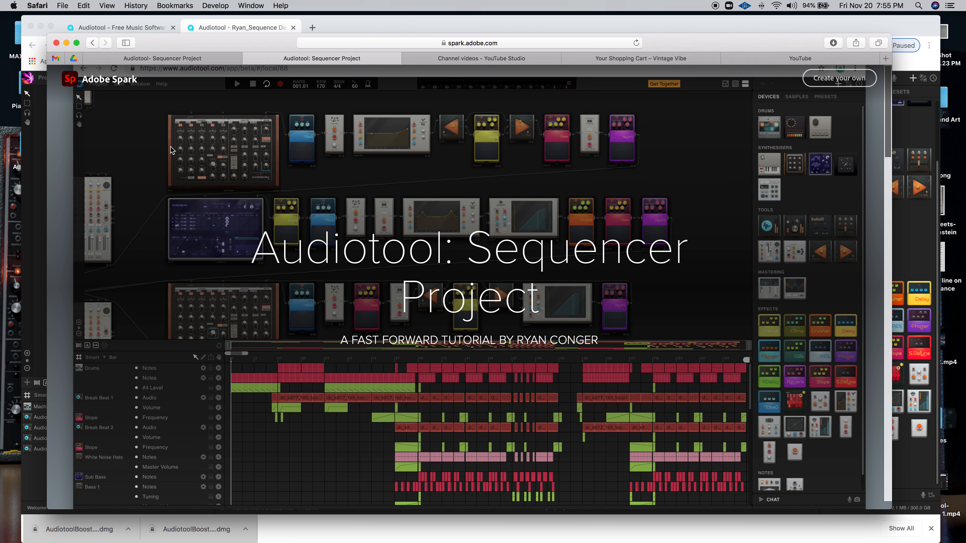
left_click(359, 22)
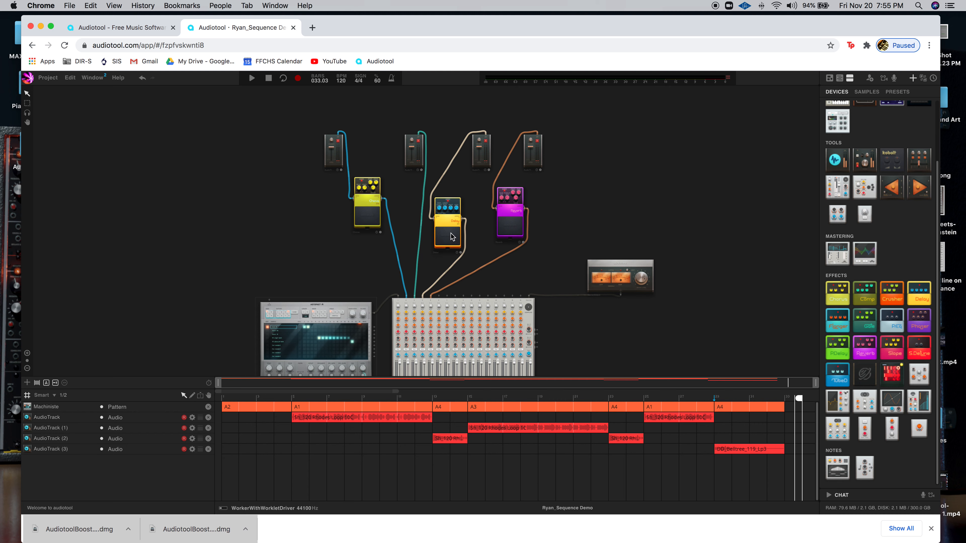
scroll(620, 202, "down", 2)
left_click_drag(619, 202, 608, 203)
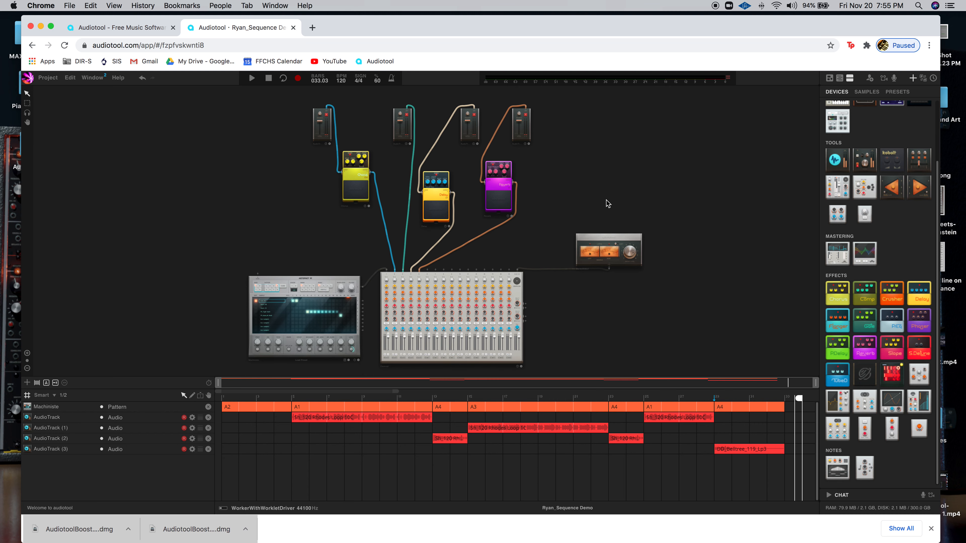